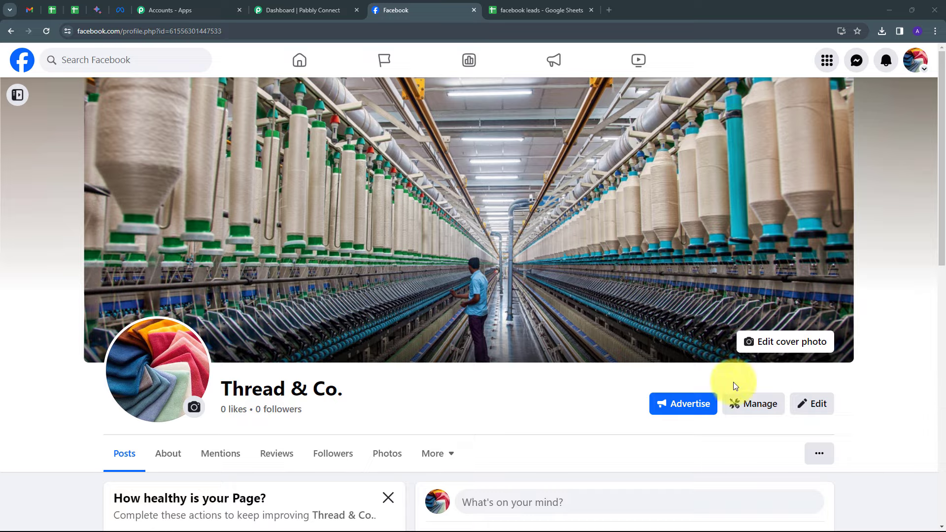
# Open pabbly.com in a new browser tab, sign in to the account and access Pabbly Connect
pyautogui.scroll(-2, 735, 386)
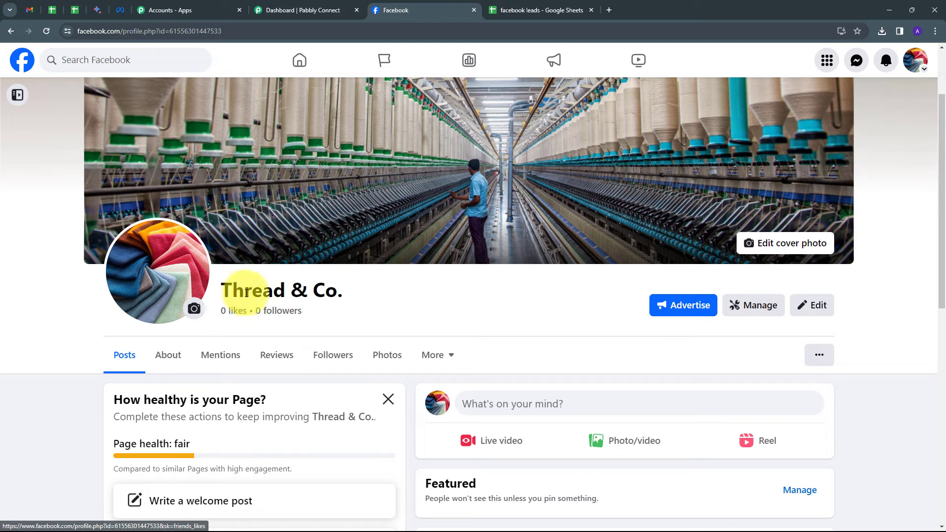
pyautogui.click(536, 8)
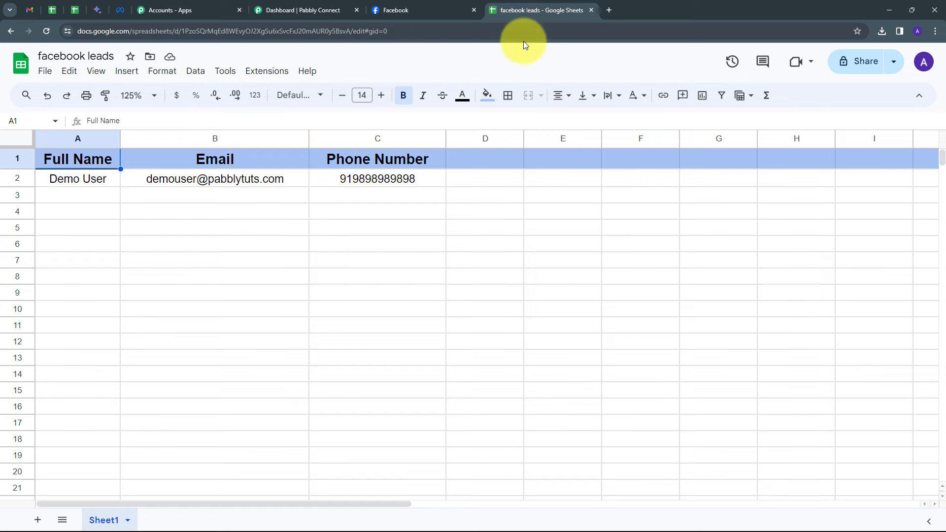
pyautogui.click(609, 9)
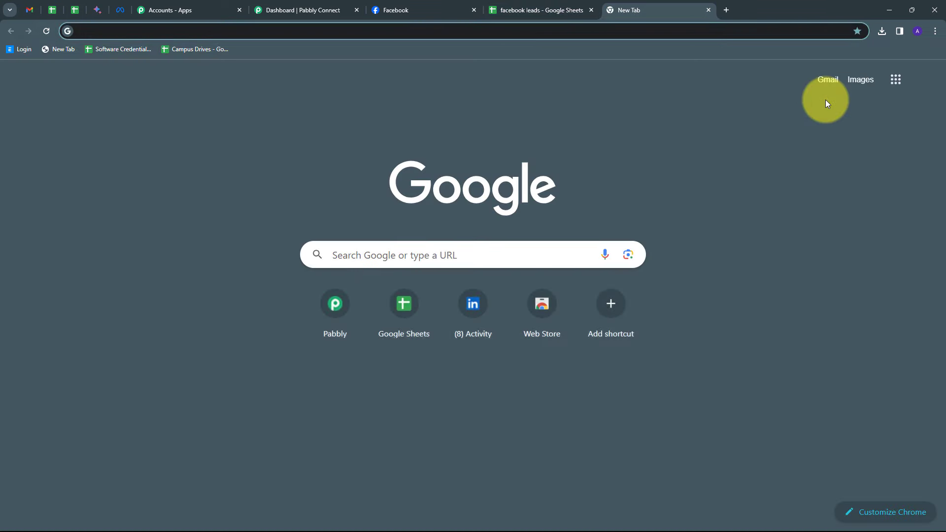
pyautogui.write('pabbly')
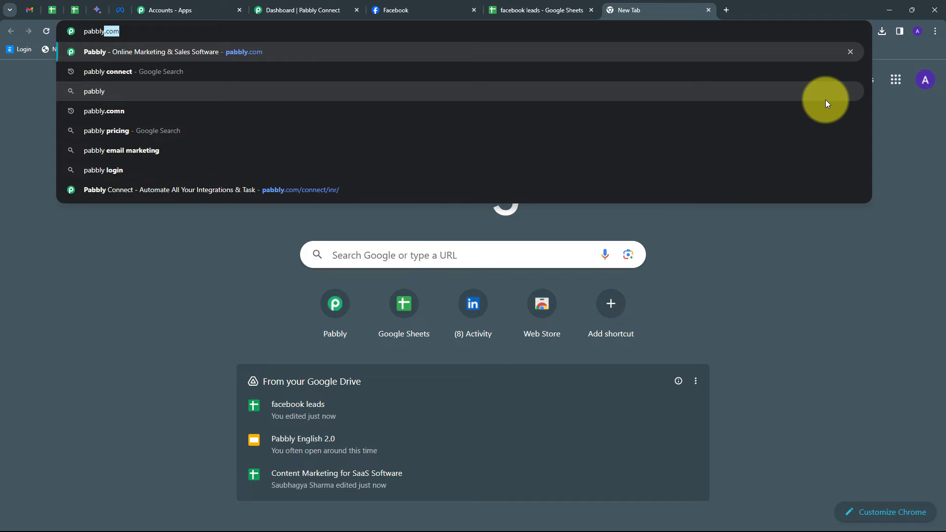
pyautogui.press('Return')
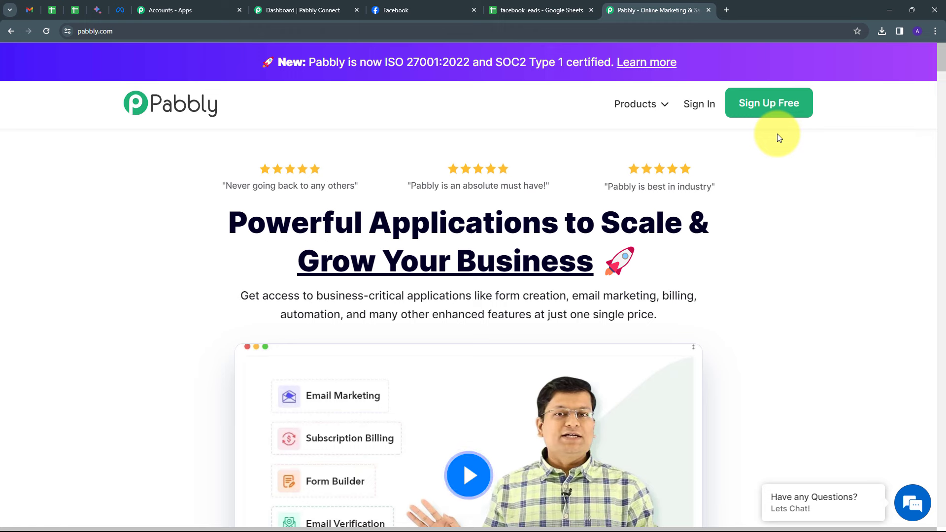
pyautogui.click(700, 104)
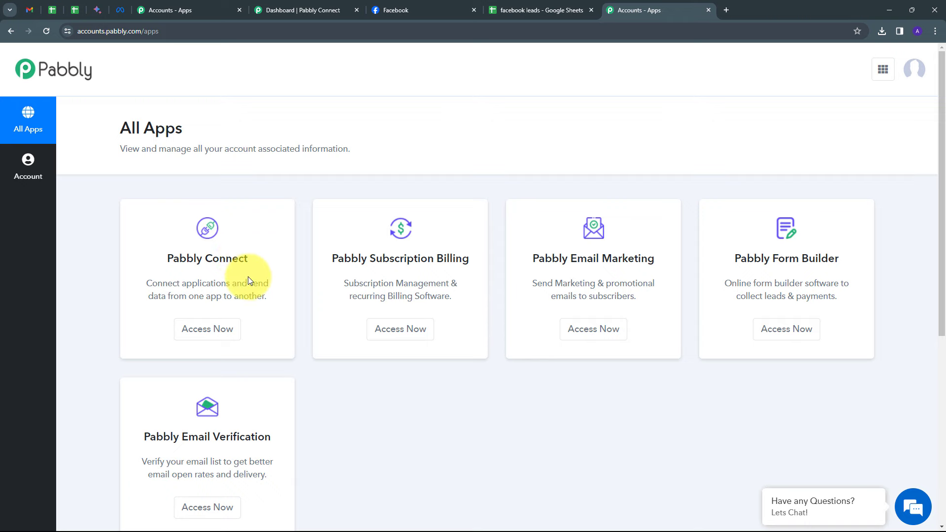
pyautogui.click(204, 332)
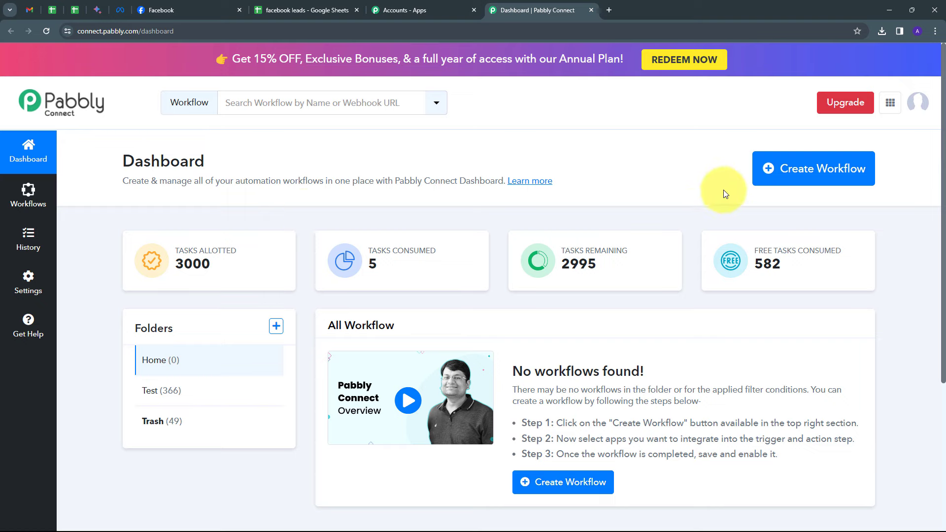
# Create a workflow named "Add Facebook Leads to Google Sheets for Textile Business" in the Home folder
pyautogui.click(801, 170)
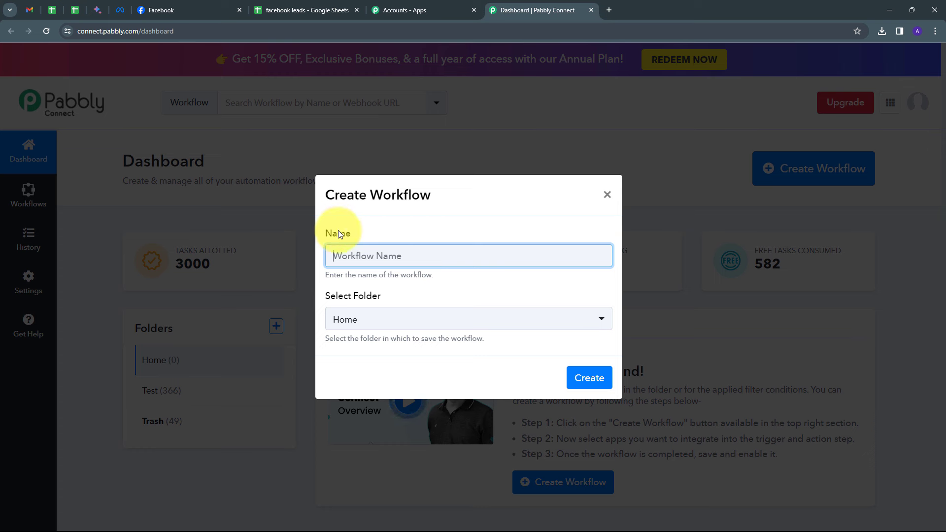
pyautogui.write('Add Facebook Leads to Google Sheets for Textile Business')
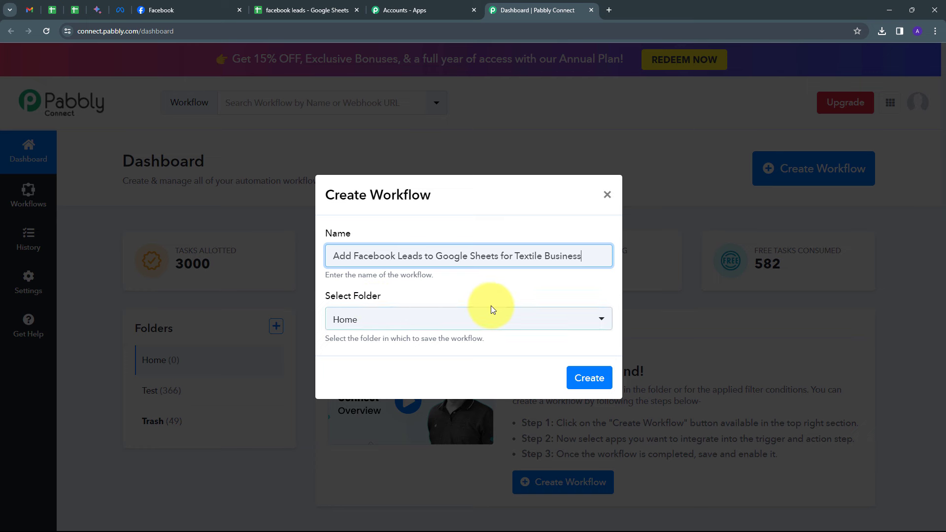
pyautogui.click(478, 322)
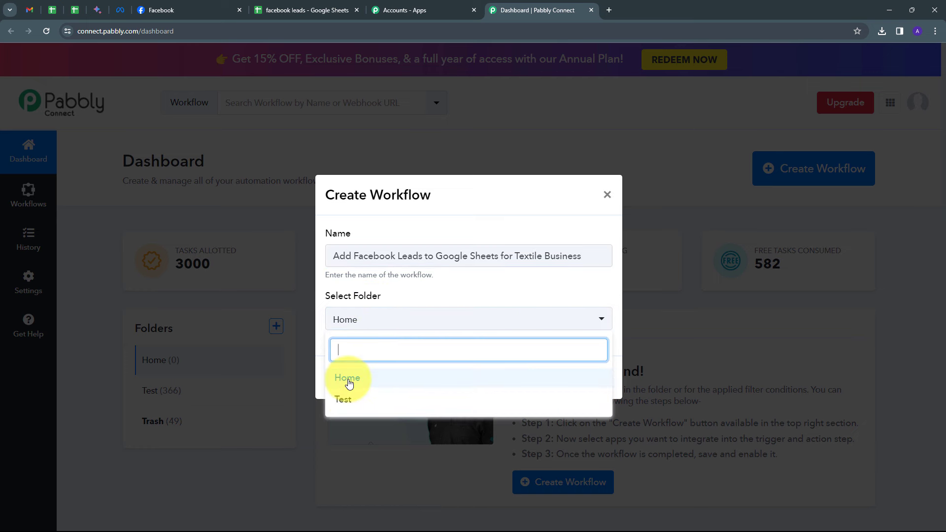
pyautogui.click(348, 380)
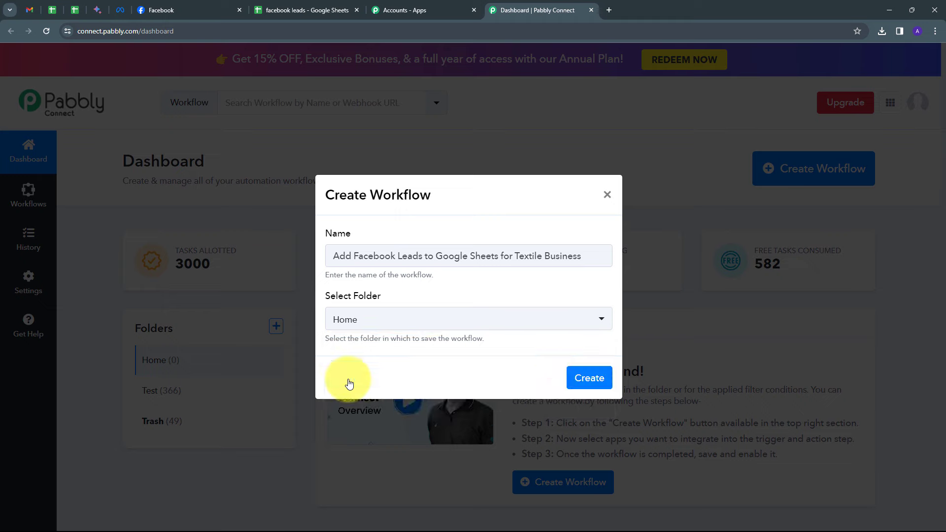
pyautogui.click(587, 378)
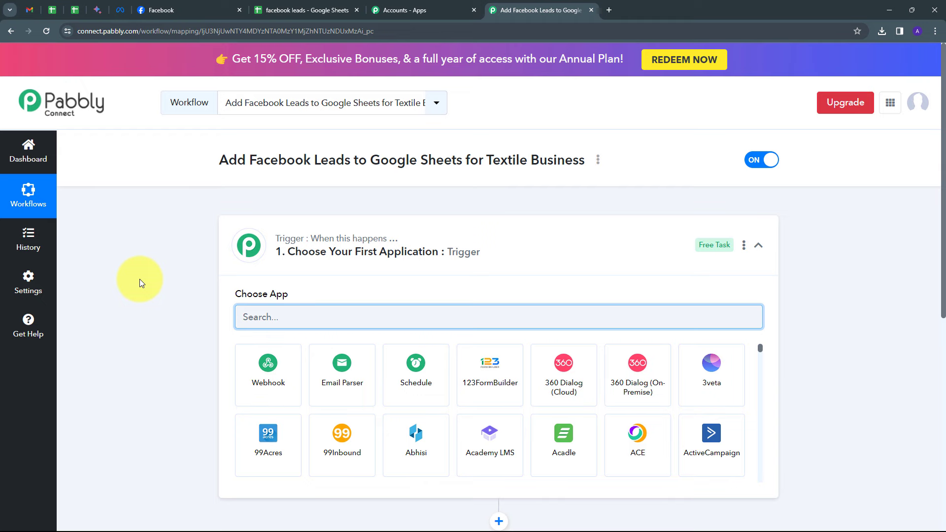
# Set the workflow's trigger app to Facebook Lead Ads with the trigger event New Lead (Instant)
pyautogui.scroll(-3, 317, 275)
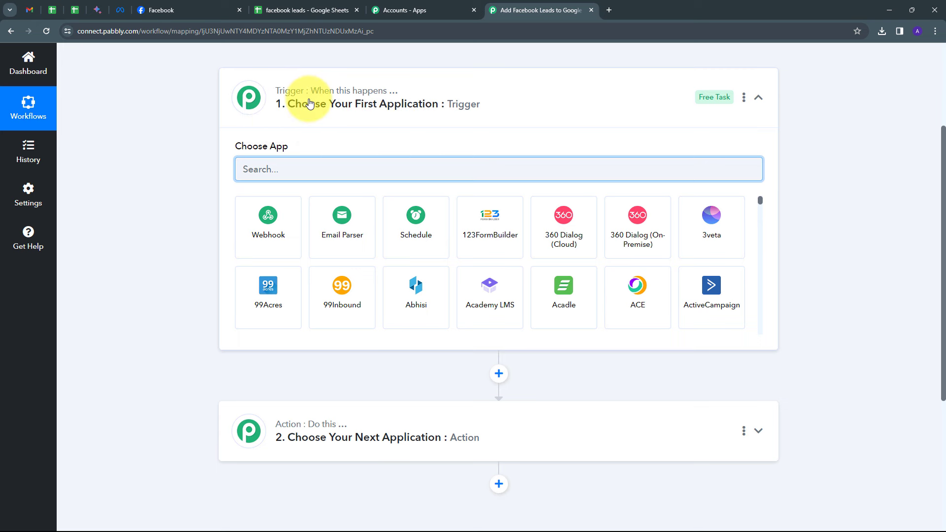
pyautogui.write('fac')
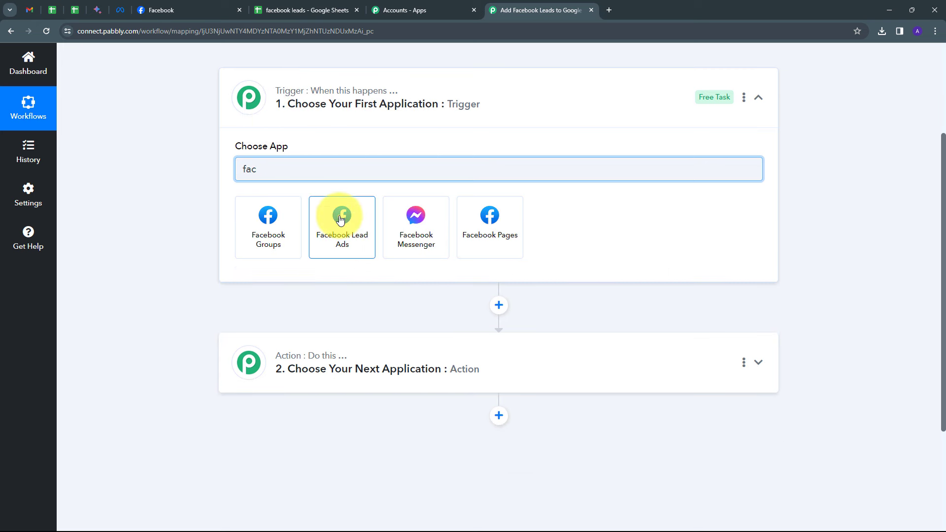
pyautogui.click(340, 220)
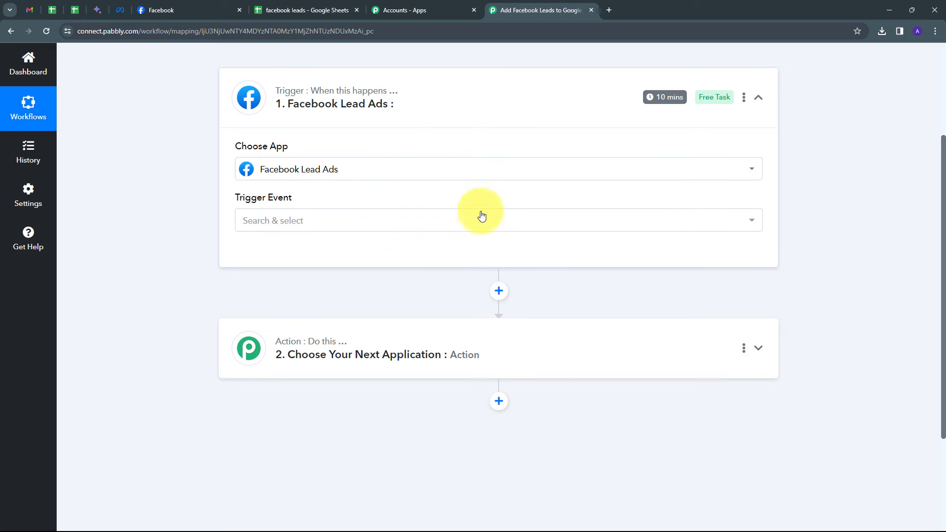
pyautogui.click(352, 229)
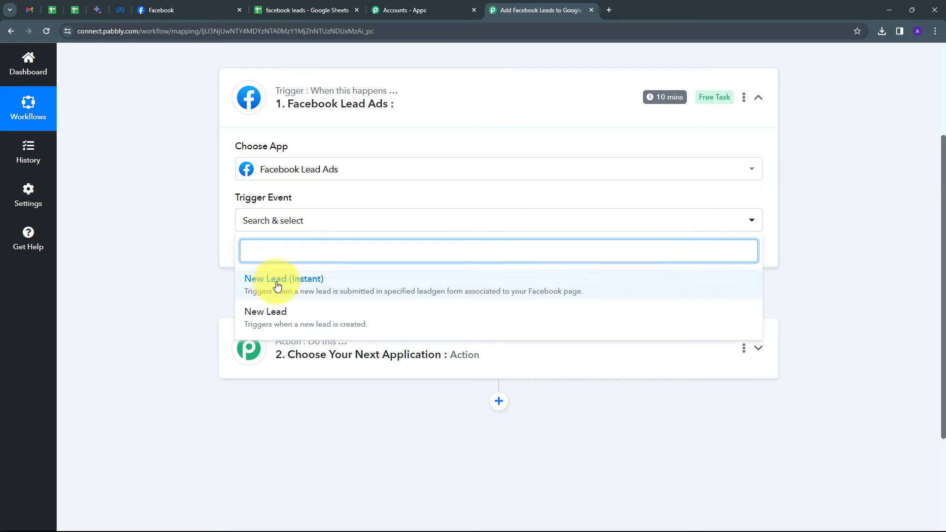
pyautogui.click(321, 287)
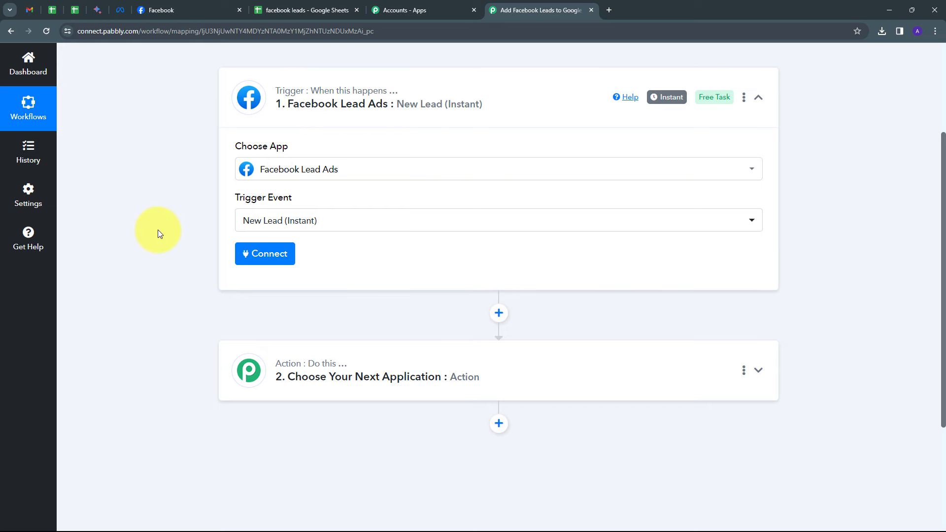
# Add a new Facebook Lead Ads connection for the trigger and authorise it with the Facebook account
pyautogui.click(256, 255)
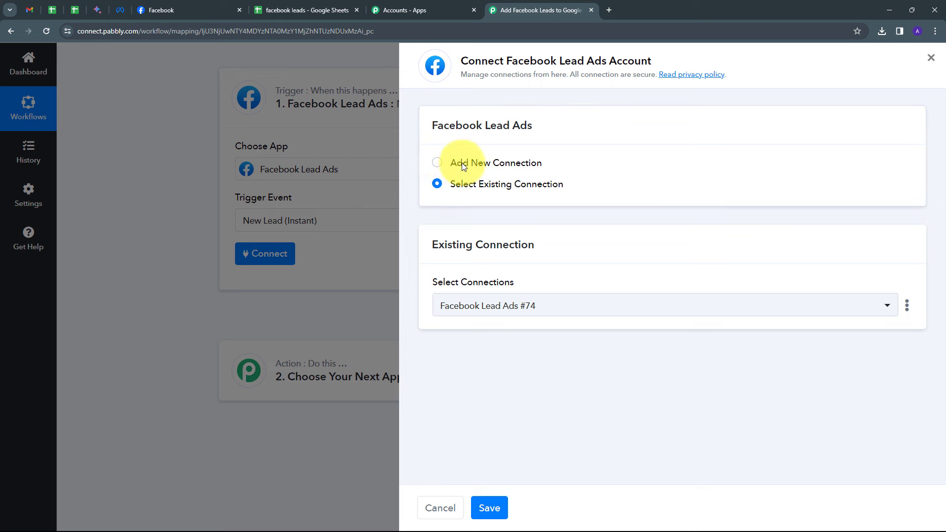
pyautogui.click(463, 165)
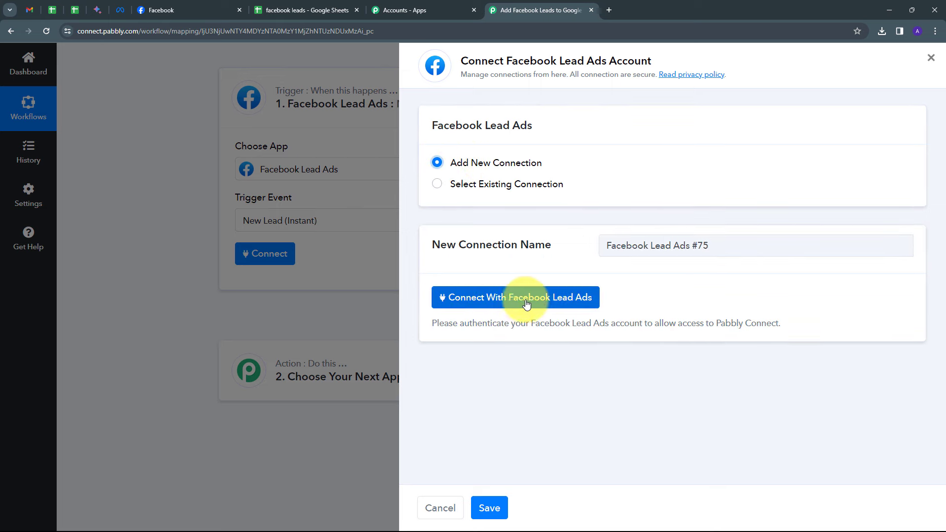
pyautogui.click(545, 304)
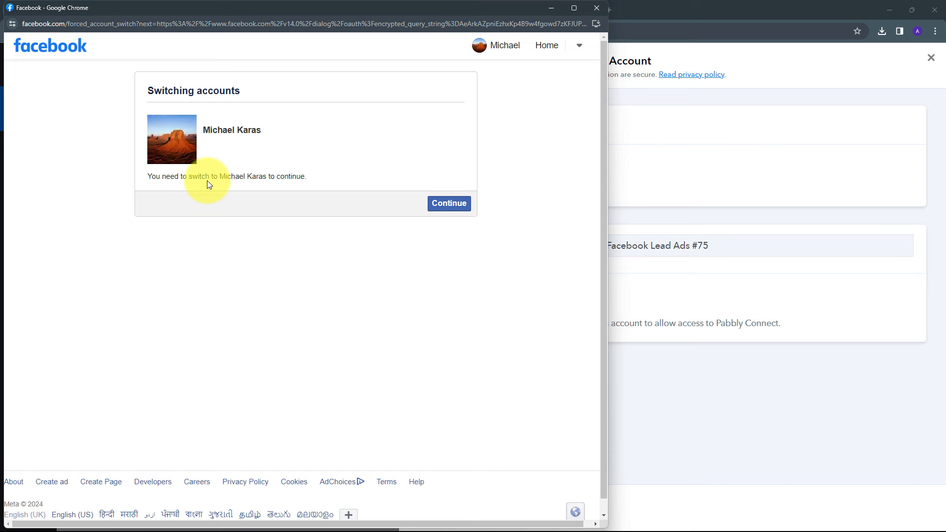
pyautogui.click(447, 210)
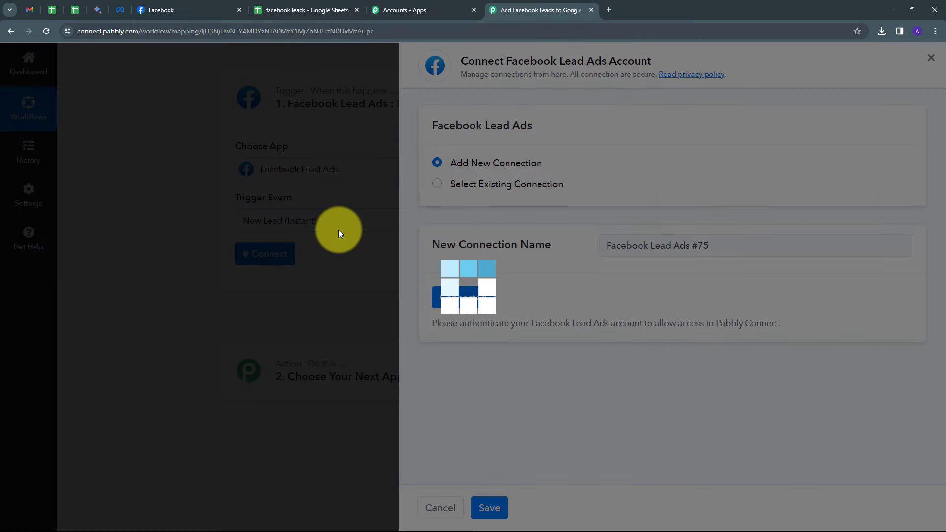
# Check the business page on Facebook and select Thread & Co. as the trigger's page
pyautogui.scroll(-1, 173, 293)
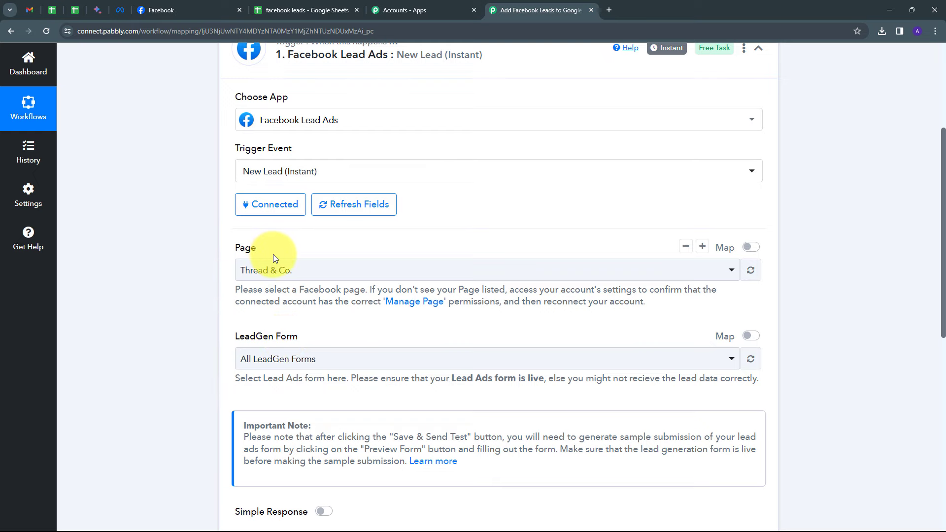
pyautogui.click(163, 10)
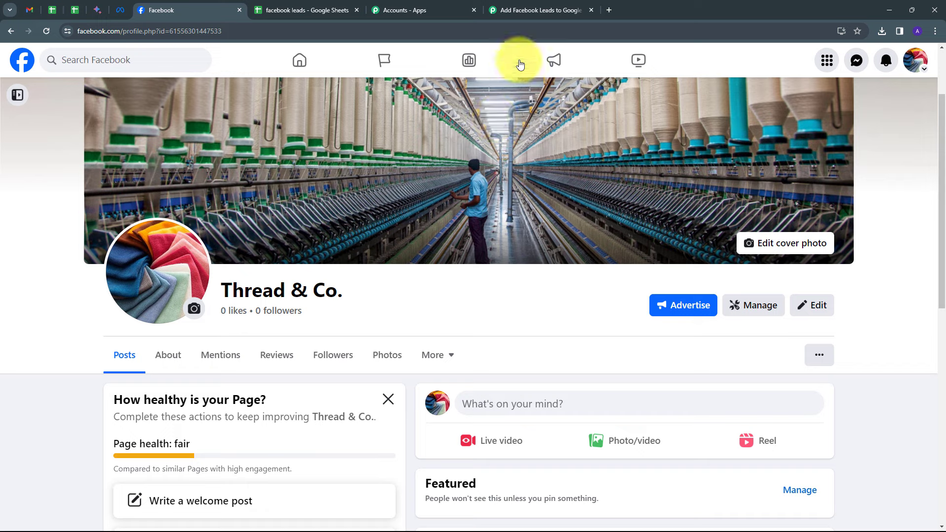
pyautogui.press('F5')
pyautogui.click(524, 6)
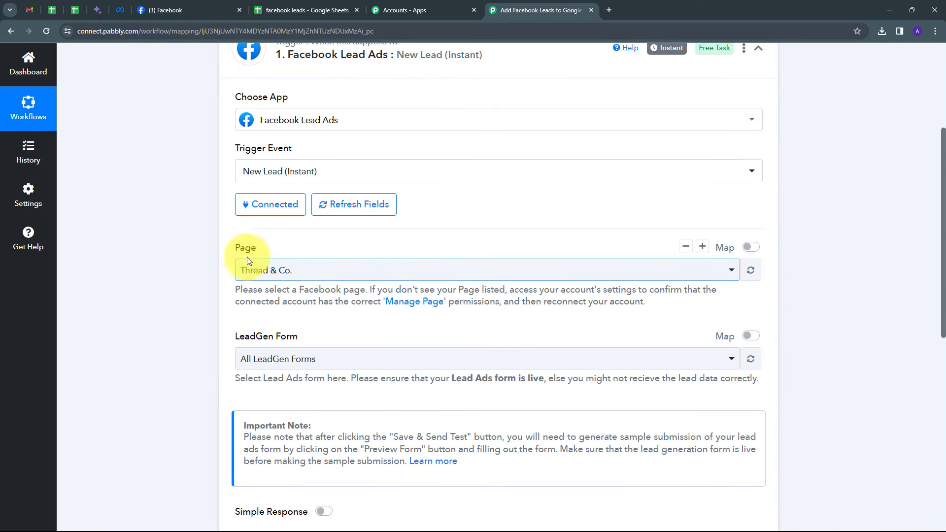
pyautogui.click(465, 270)
pyautogui.scroll(-3, 313, 358)
pyautogui.scroll(3, 332, 394)
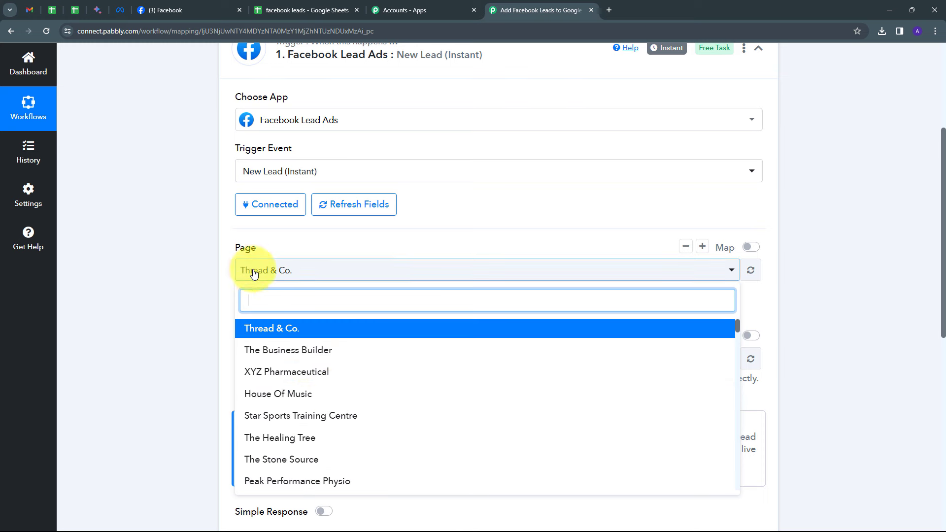
pyautogui.click(253, 329)
# Set the trigger's LeadGen Form to All LeadGen Forms, then save it and send a test request
pyautogui.scroll(-1, 228, 300)
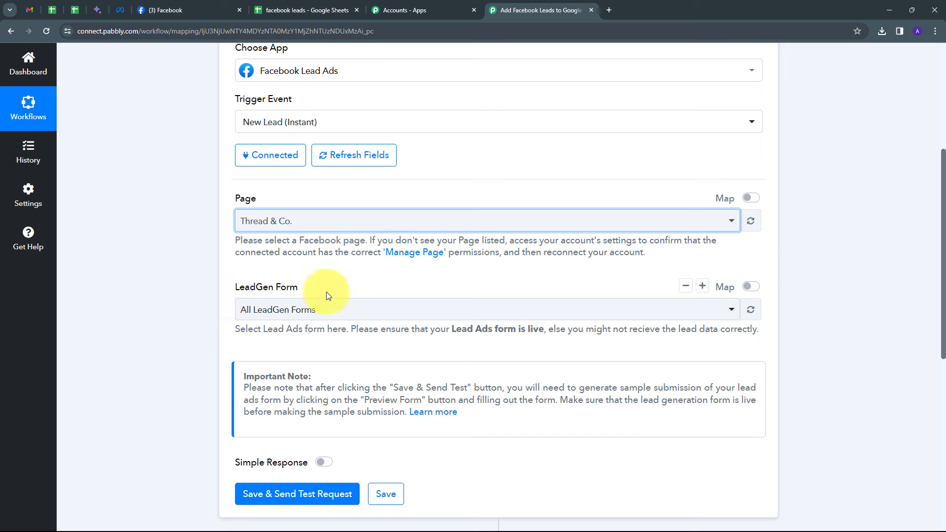
pyautogui.click(435, 315)
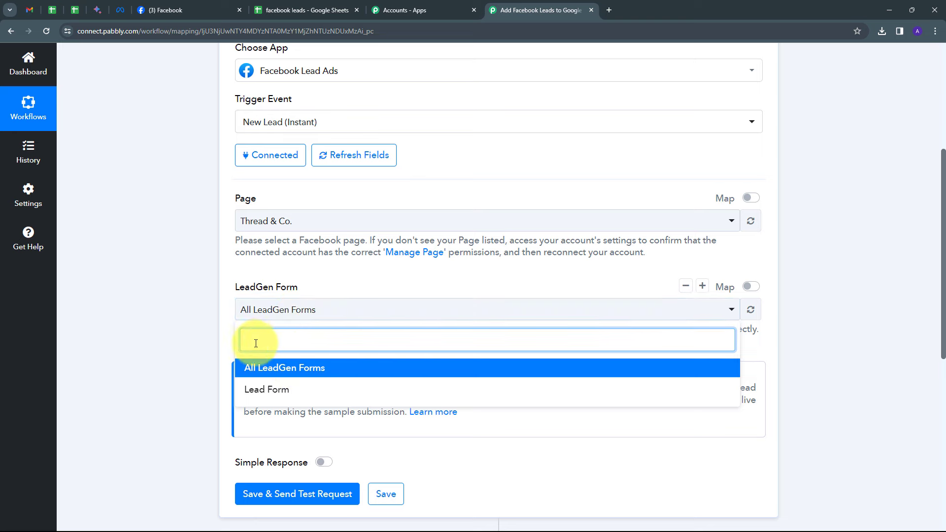
pyautogui.click(261, 368)
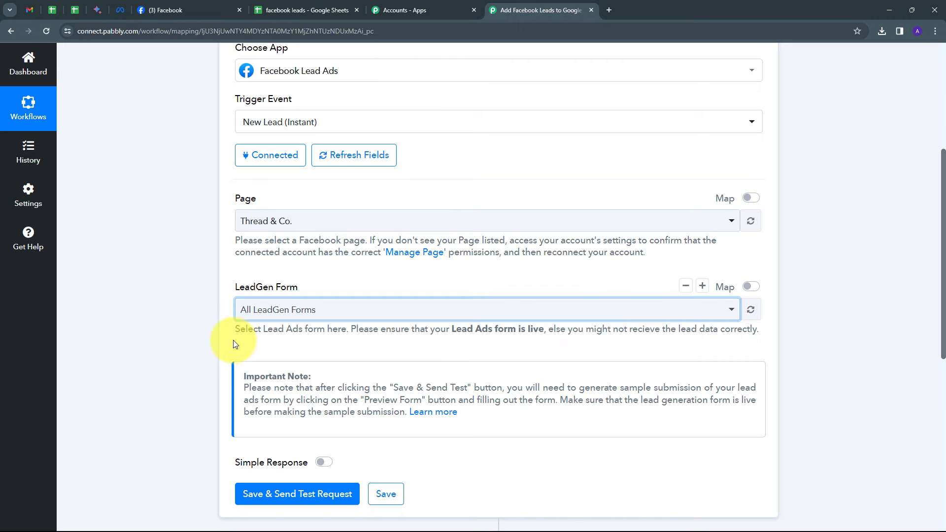
pyautogui.scroll(-1, 236, 345)
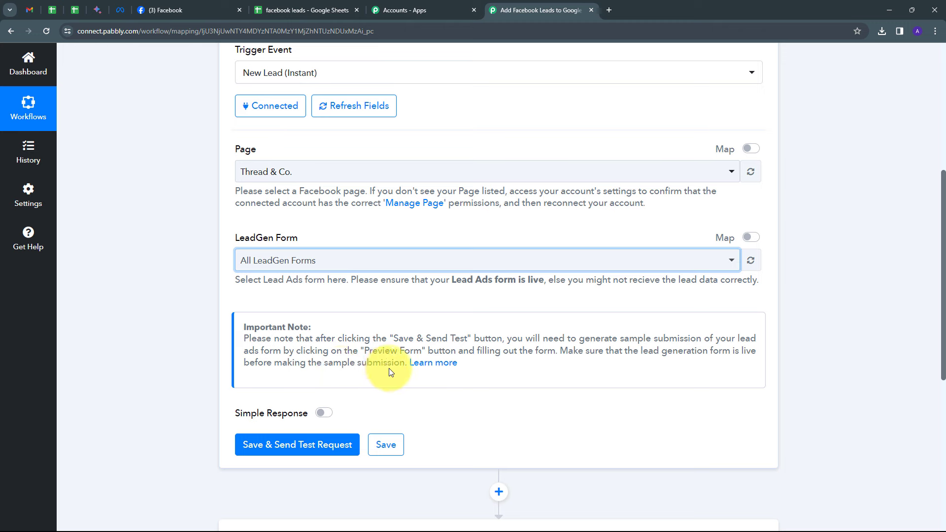
pyautogui.click(287, 450)
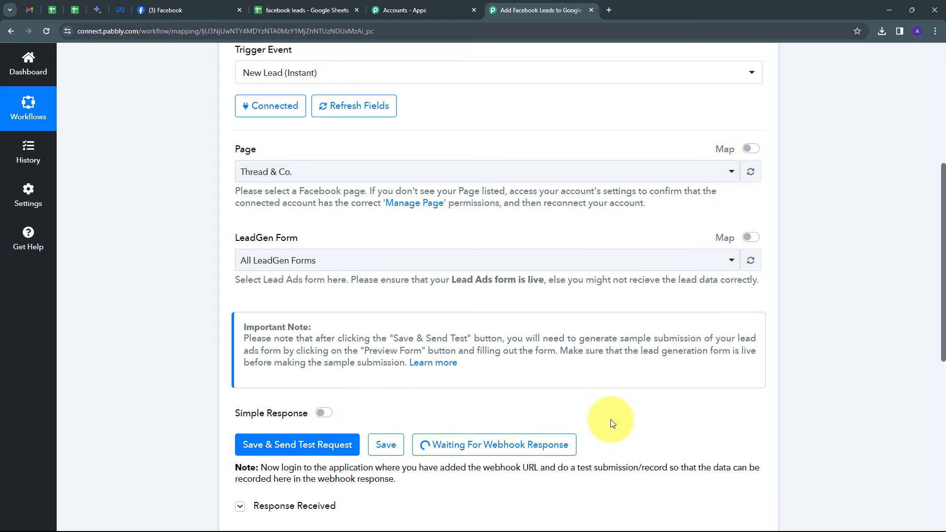
pyautogui.scroll(-1, 611, 412)
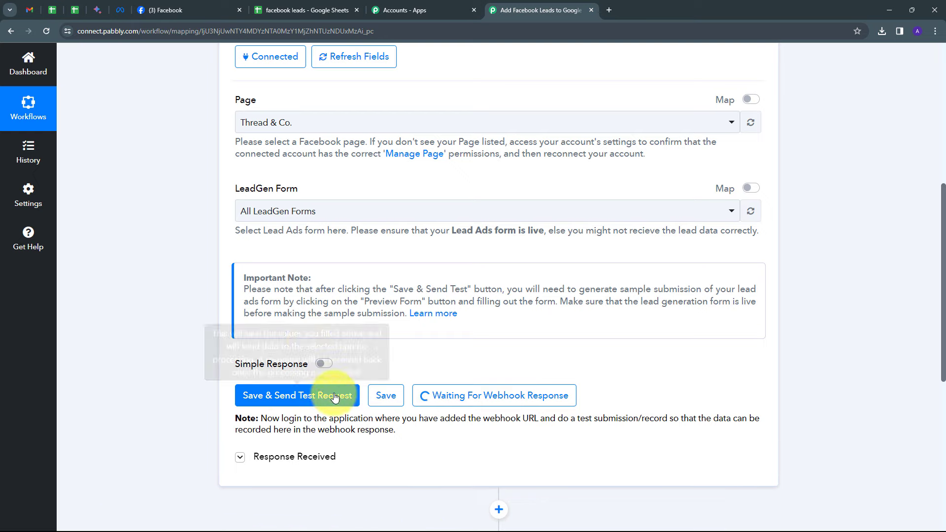
# Switch to Meta for Developers, open the lead ads testing tool and preview the Lead Form of the Thread & Co. page
pyautogui.click(118, 11)
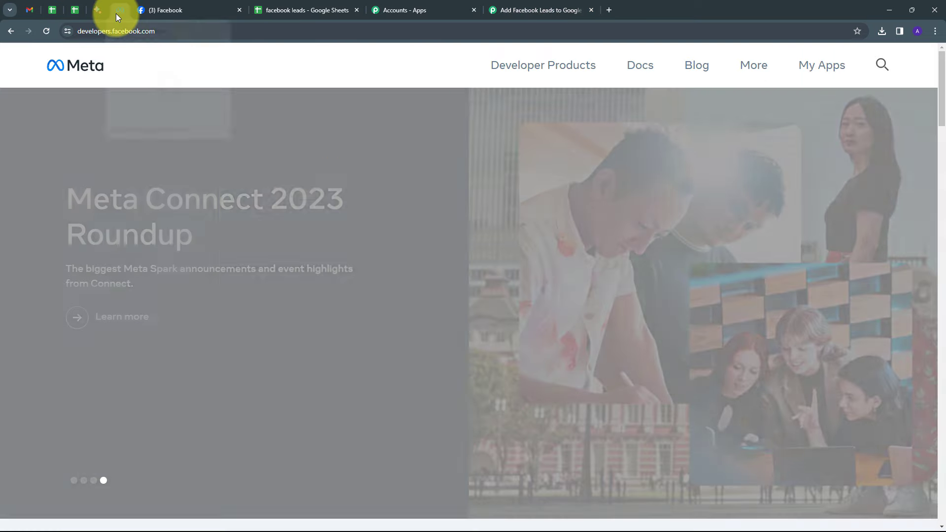
pyautogui.click(755, 73)
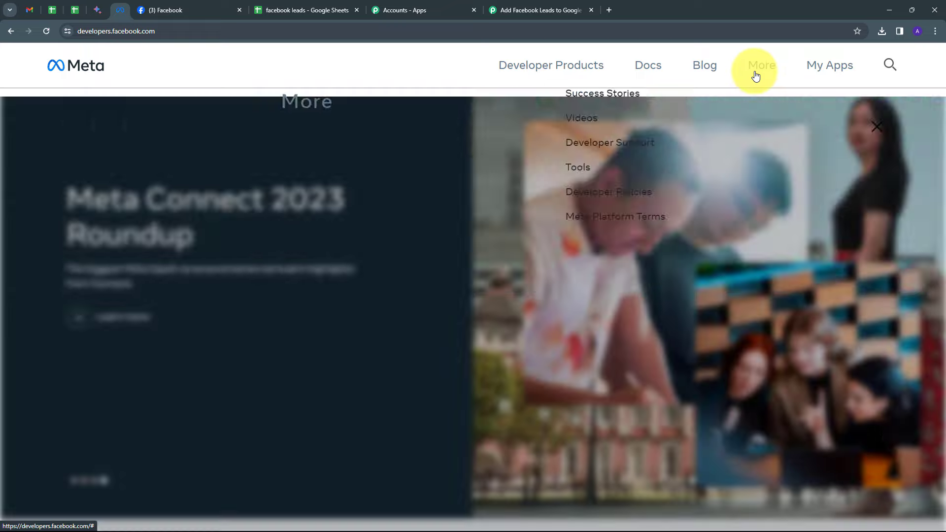
pyautogui.click(583, 197)
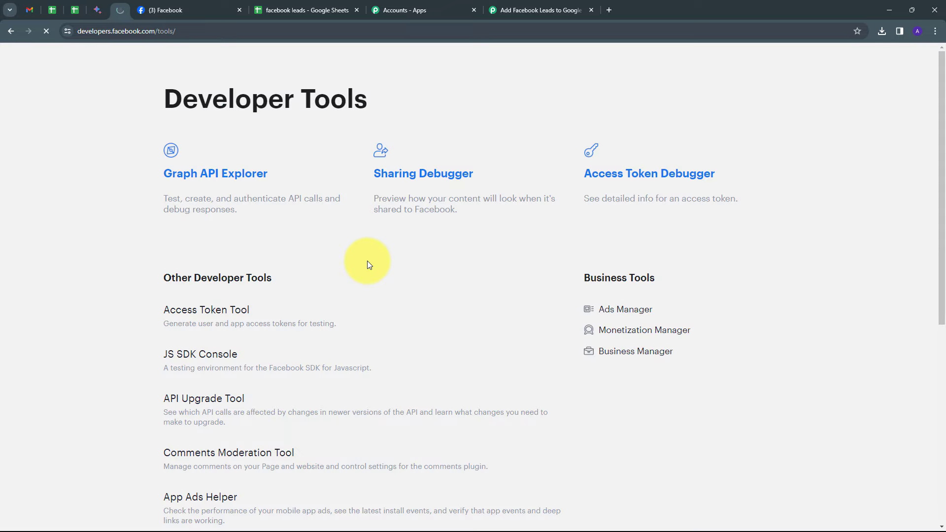
pyautogui.scroll(-4, 364, 262)
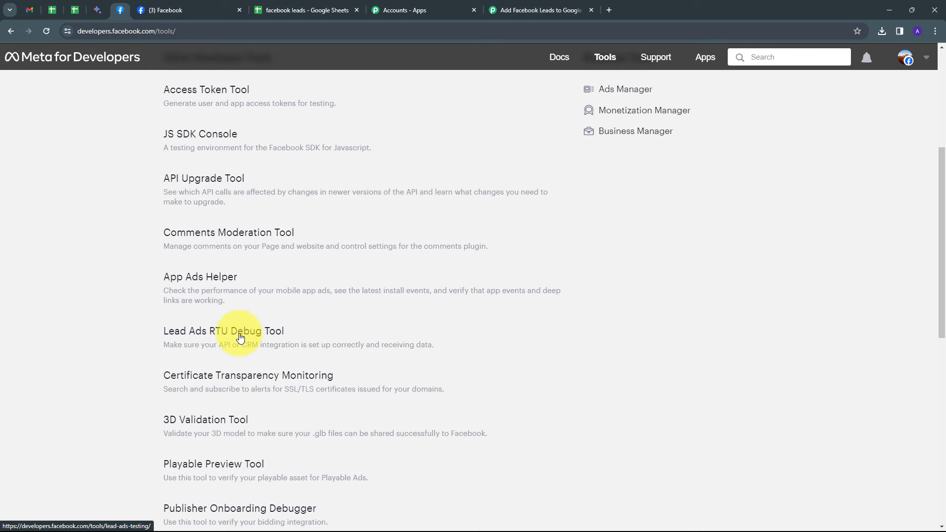
pyautogui.click(240, 337)
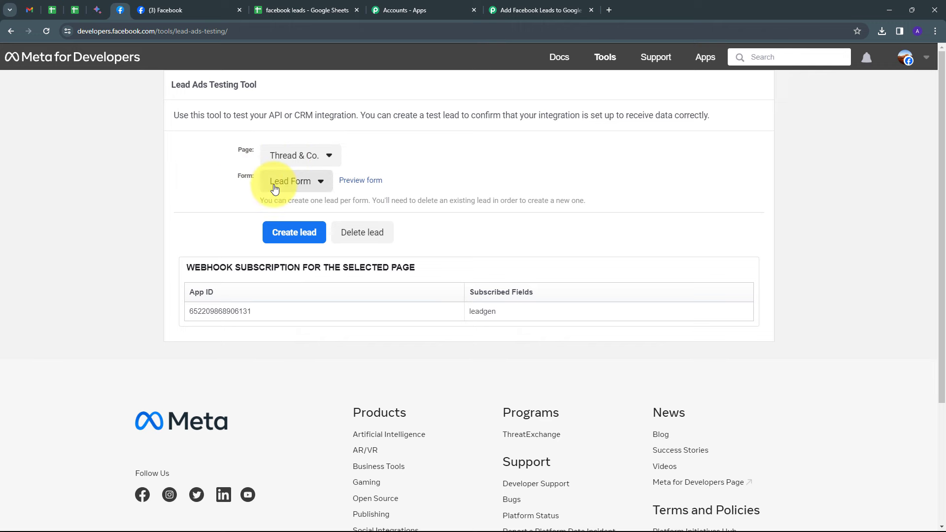
pyautogui.click(357, 185)
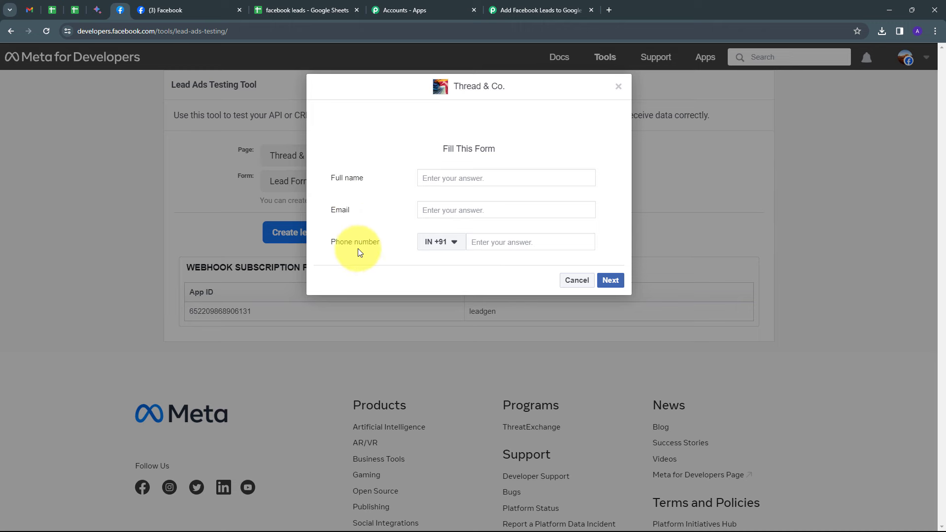
# Fill in the test form with the full name New Lead, an email address and a phone number, and submit it
pyautogui.click(485, 178)
pyautogui.write('New Lead')
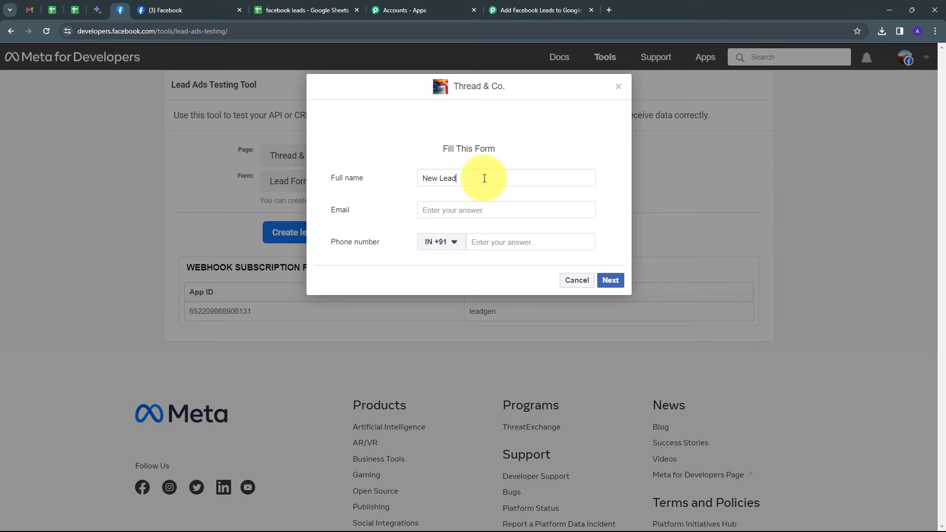
pyautogui.click(449, 211)
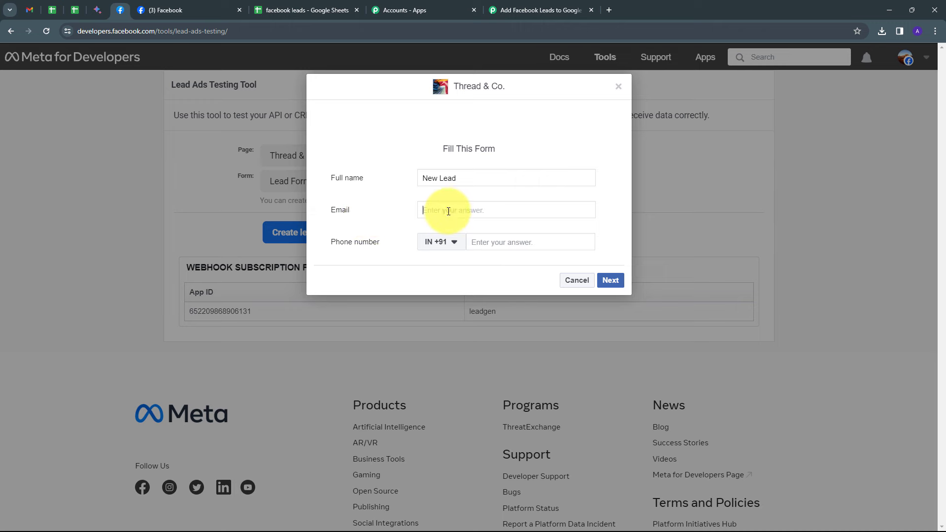
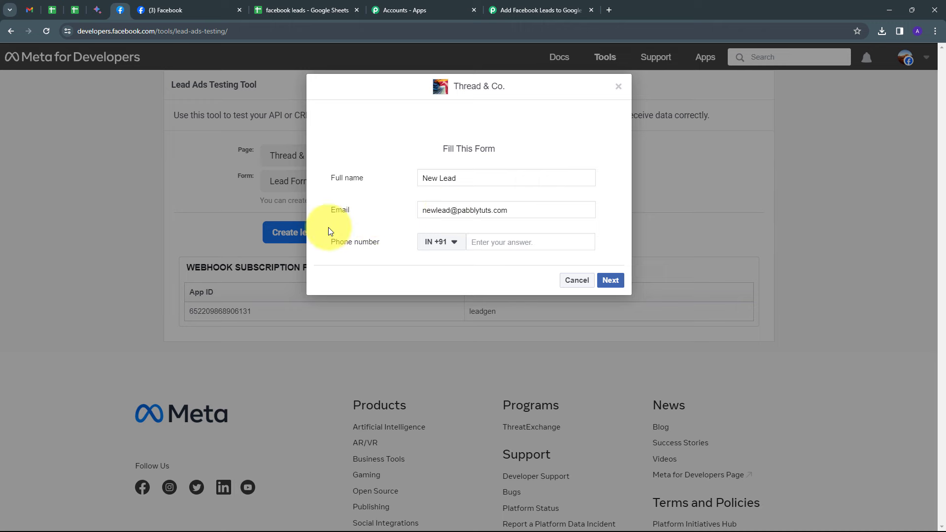
pyautogui.click(520, 241)
pyautogui.write('90909 09090')
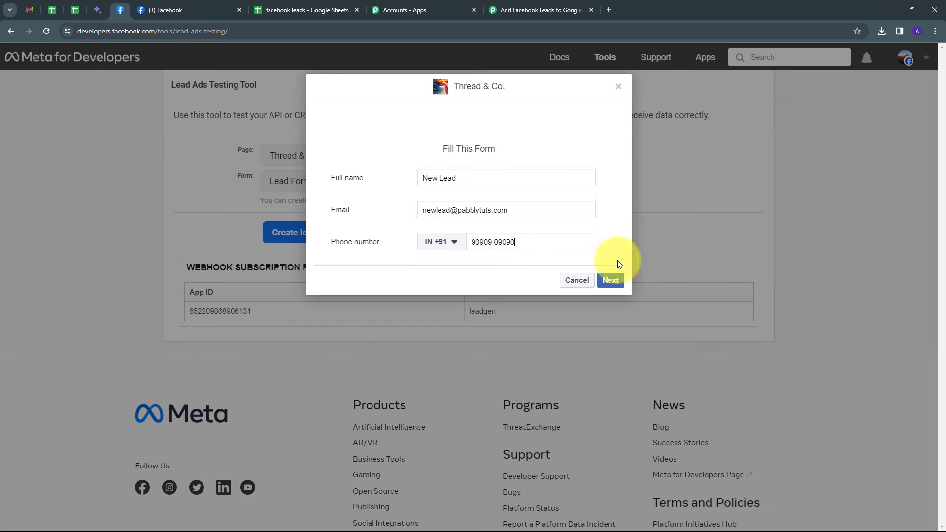
pyautogui.click(611, 279)
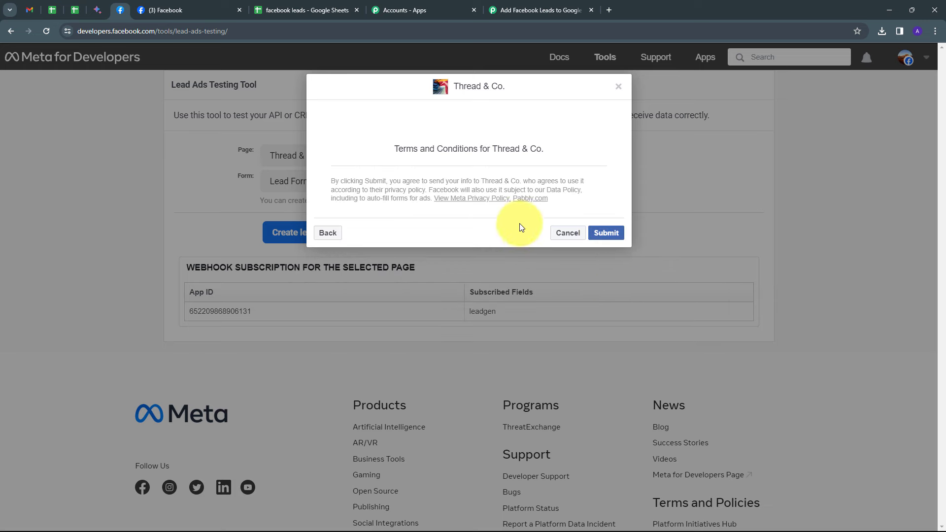
pyautogui.click(606, 233)
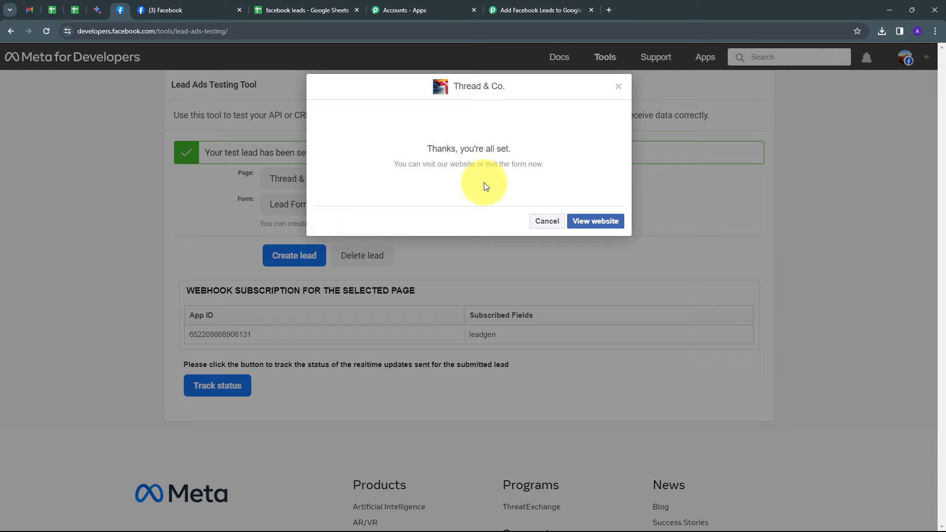
# Return to the Pabbly Connect workflow and check the full name, email and phone number in the trigger's received response
pyautogui.click(529, 10)
pyautogui.scroll(-6, 838, 329)
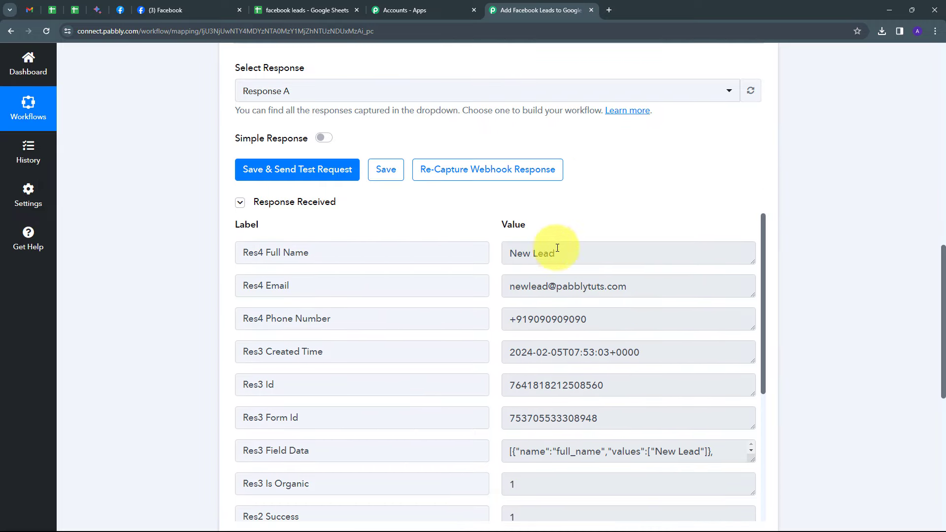
pyautogui.moveTo(566, 252); pyautogui.dragTo(480, 262)
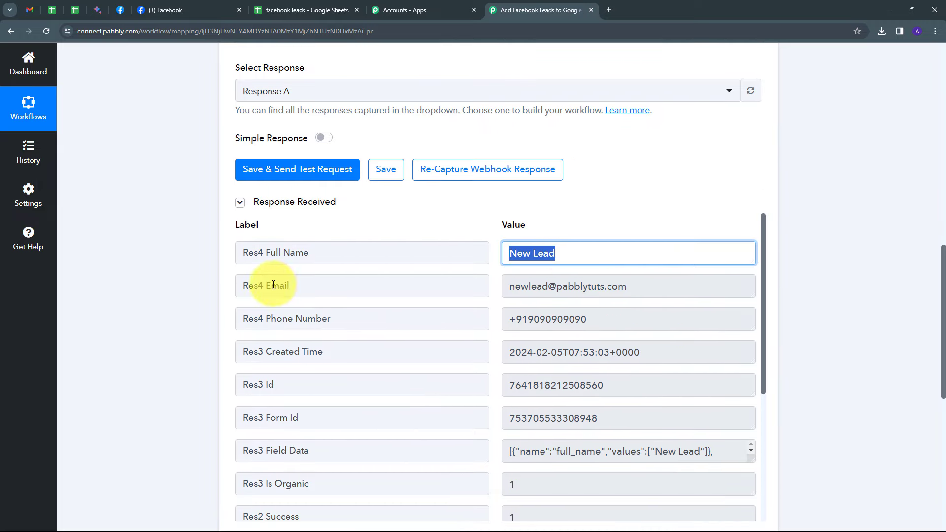
pyautogui.moveTo(656, 288); pyautogui.dragTo(505, 303)
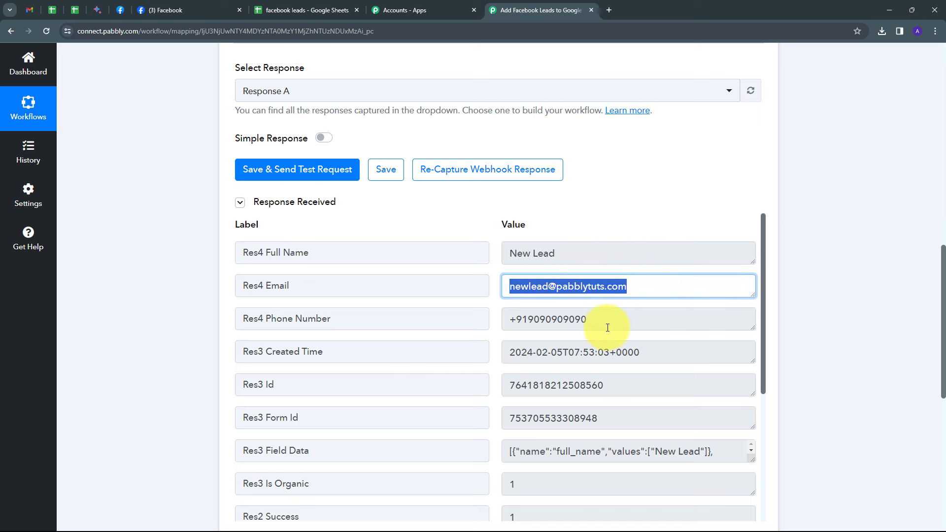
pyautogui.click(564, 321)
pyautogui.moveTo(564, 321); pyautogui.dragTo(451, 330)
pyautogui.click(493, 303)
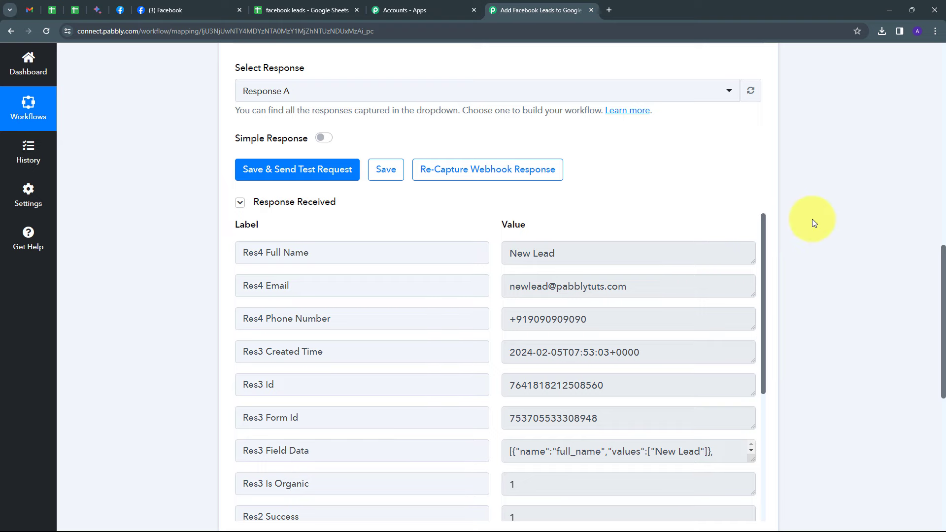
# Set the workflow's action app to Google Sheets with the action event Add New Row
pyautogui.scroll(-7, 812, 220)
pyautogui.click(606, 275)
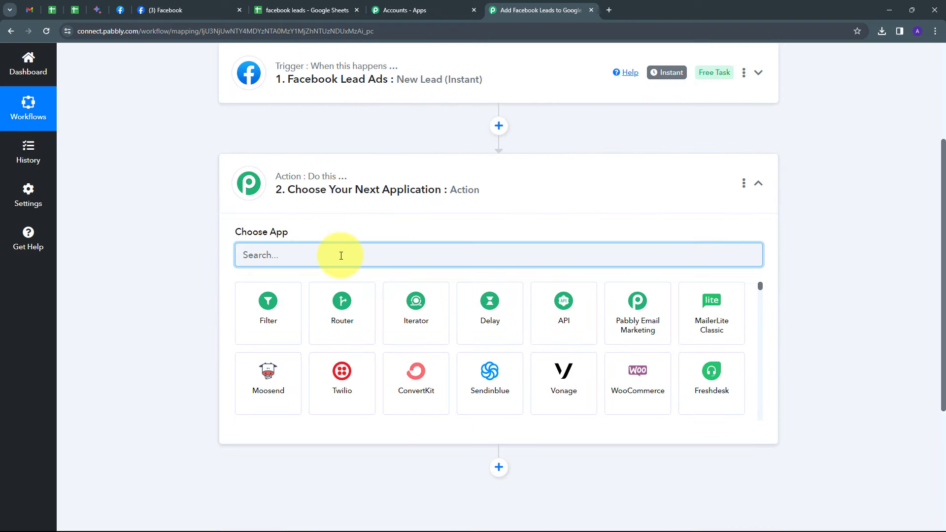
pyautogui.write('goog')
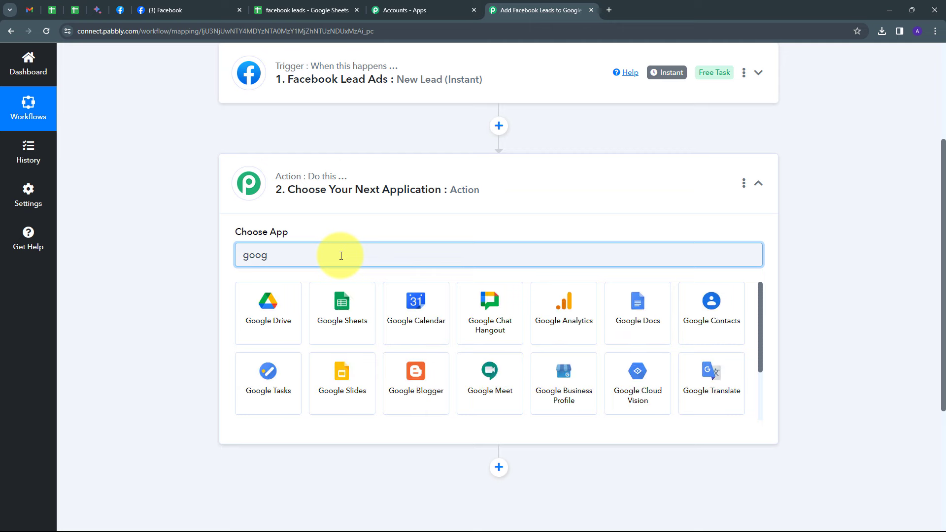
pyautogui.click(345, 302)
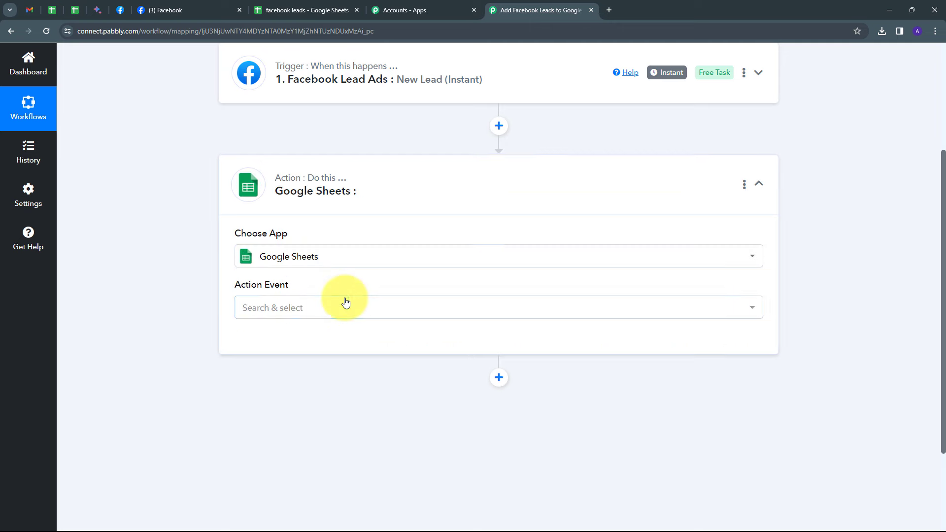
pyautogui.click(400, 315)
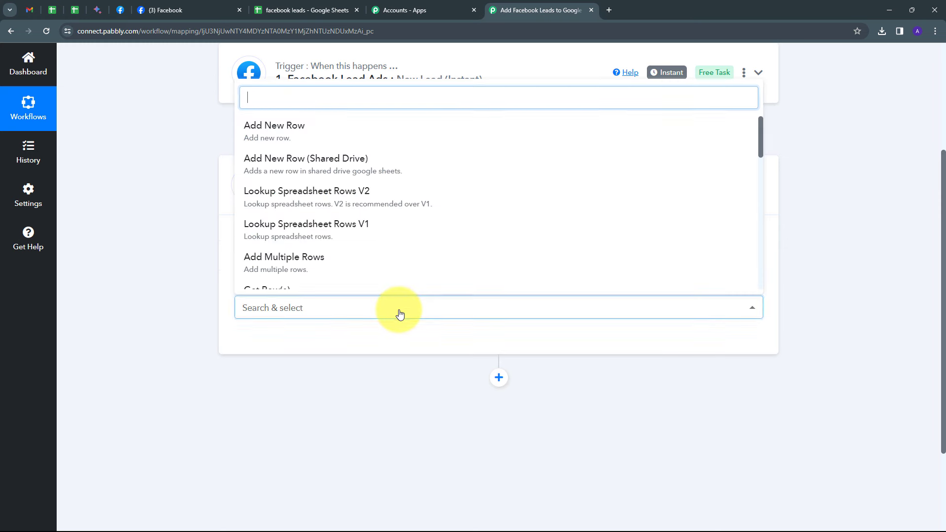
pyautogui.click(302, 140)
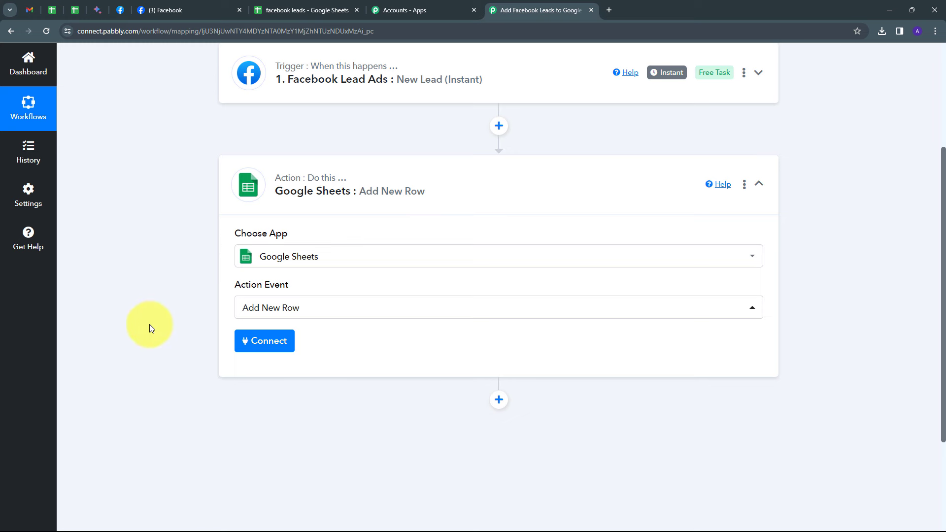
# Add a new Google Sheets connection for the action and authorise it with the Google account
pyautogui.click(251, 344)
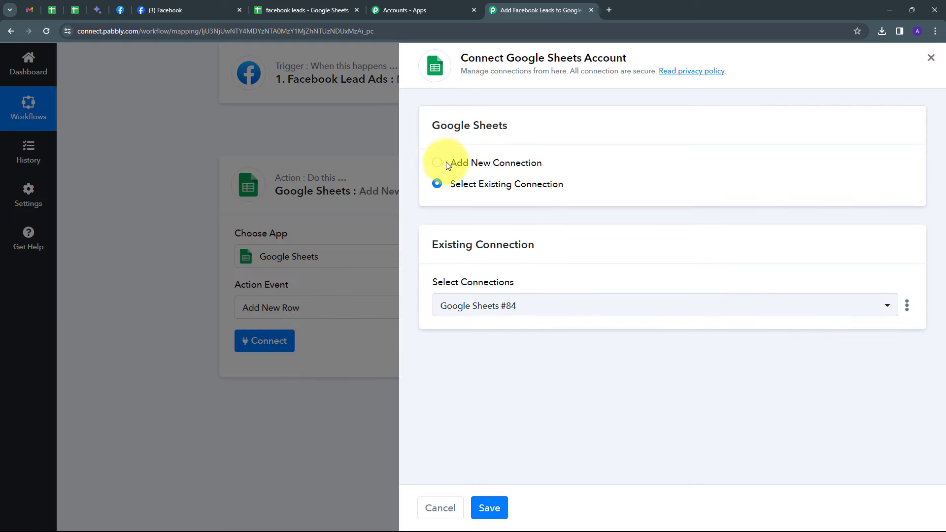
pyautogui.click(470, 162)
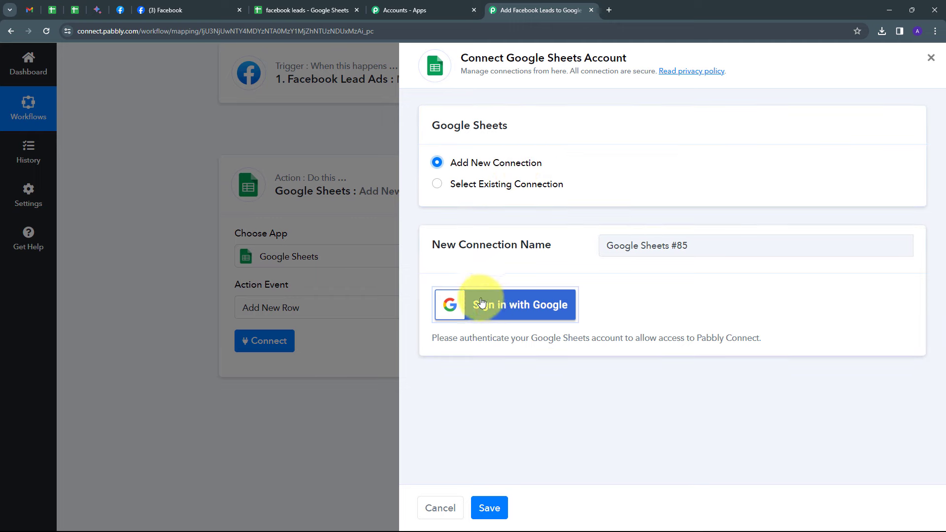
pyautogui.click(523, 310)
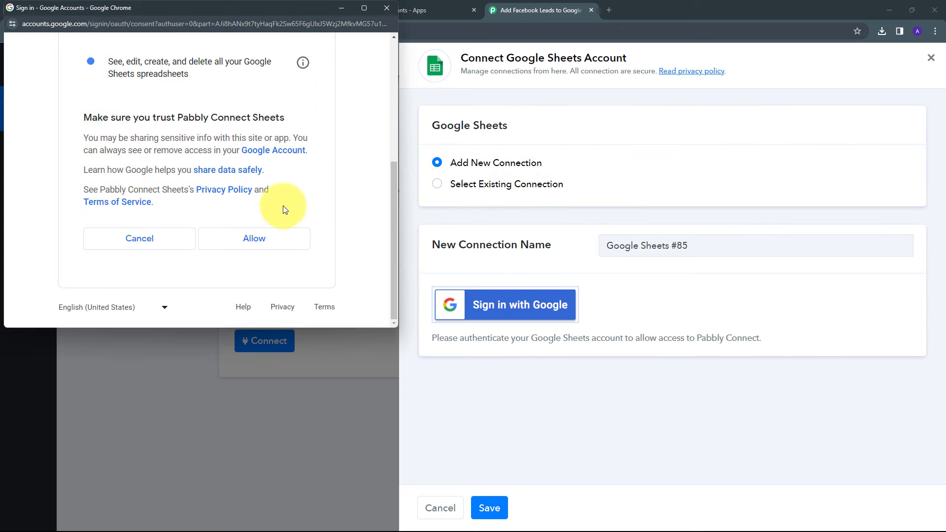
pyautogui.click(248, 241)
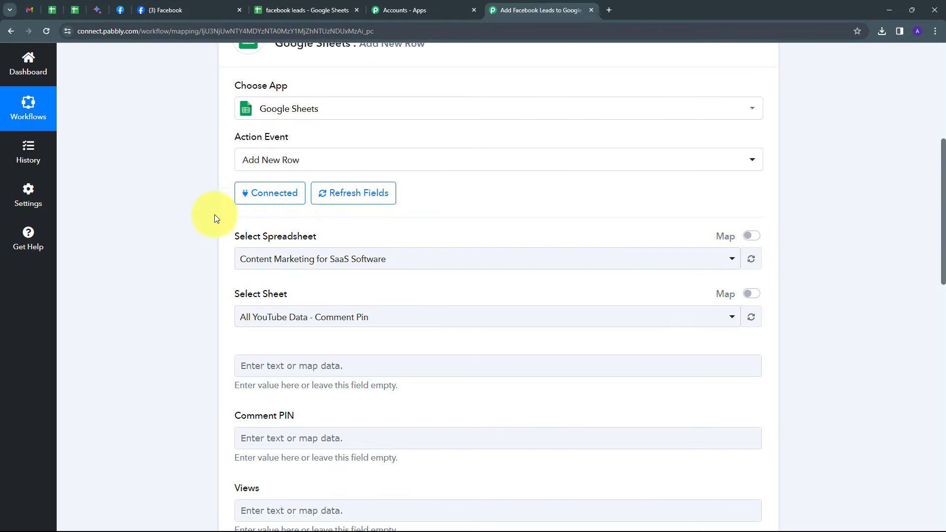
# Check the leads spreadsheet in Google Sheets and select facebook leads as the action's spreadsheet
pyautogui.scroll(-1, 214, 214)
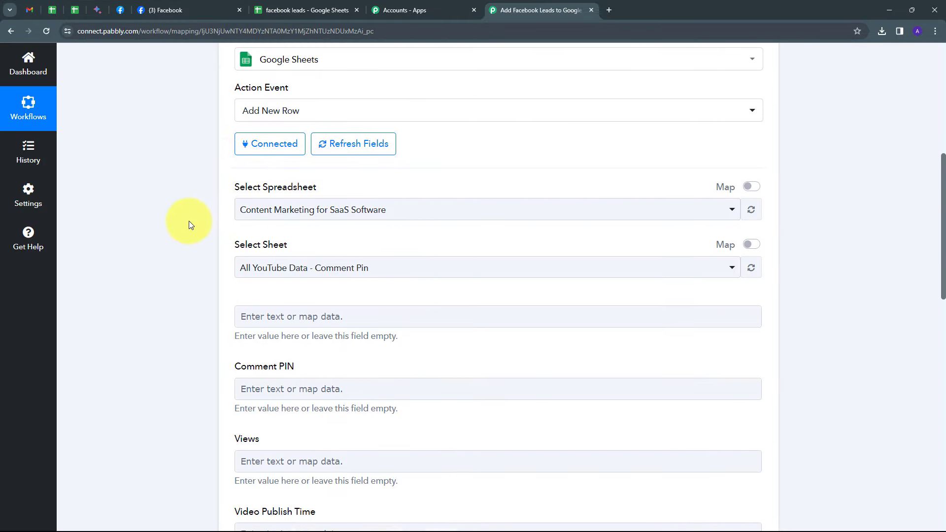
pyautogui.scroll(-1, 202, 212)
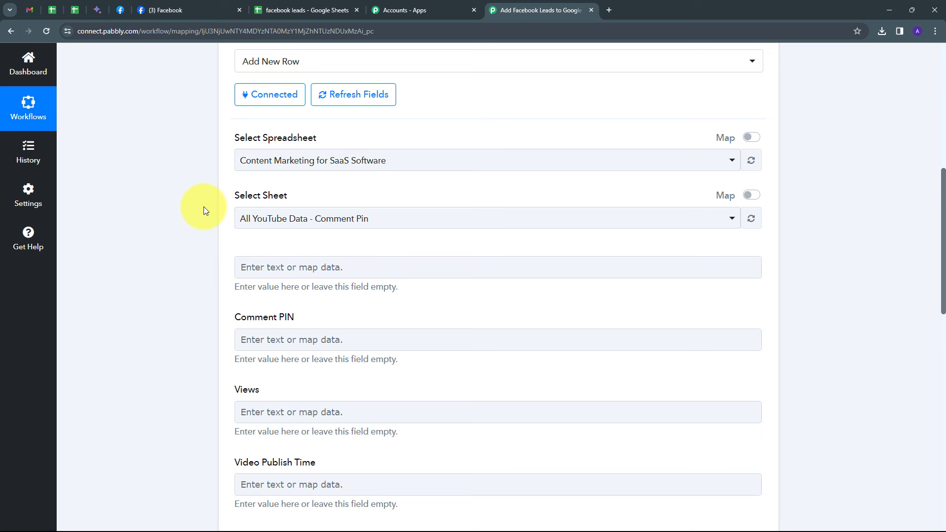
pyautogui.scroll(1, 207, 226)
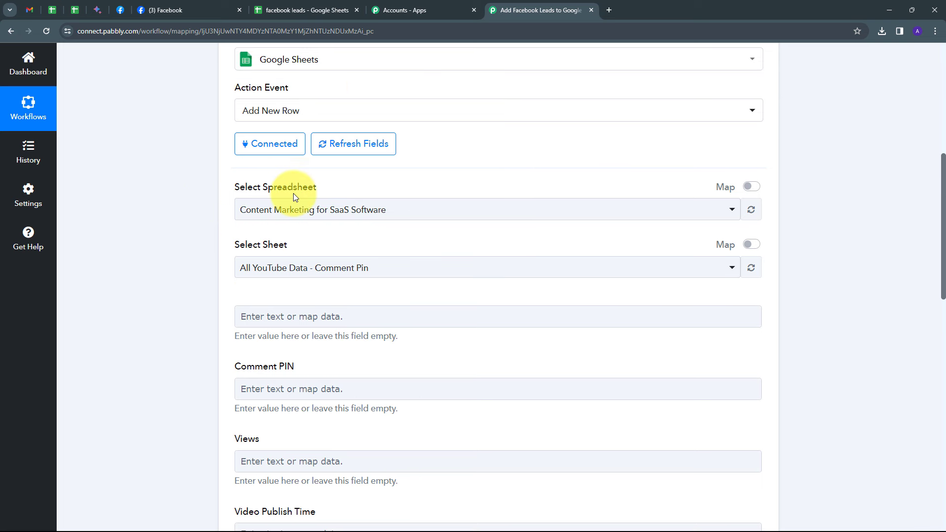
pyautogui.click(292, 11)
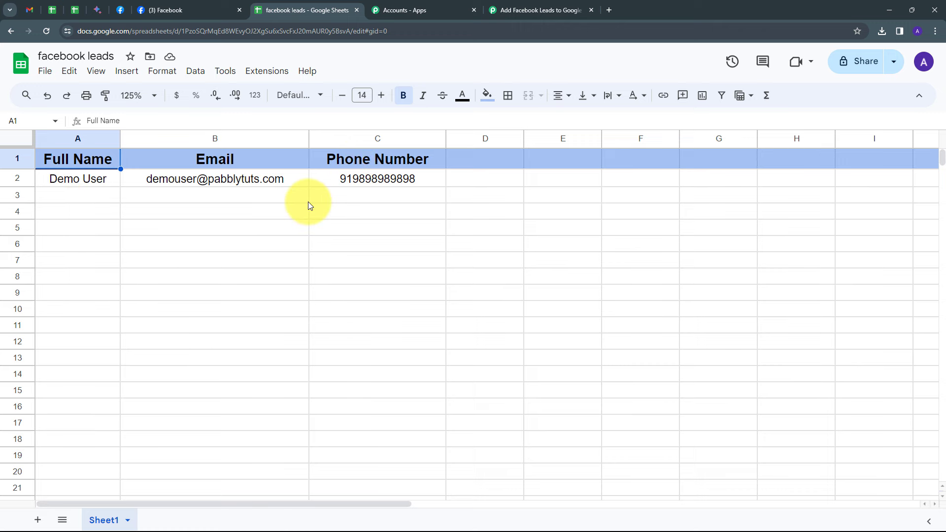
pyautogui.click(492, 11)
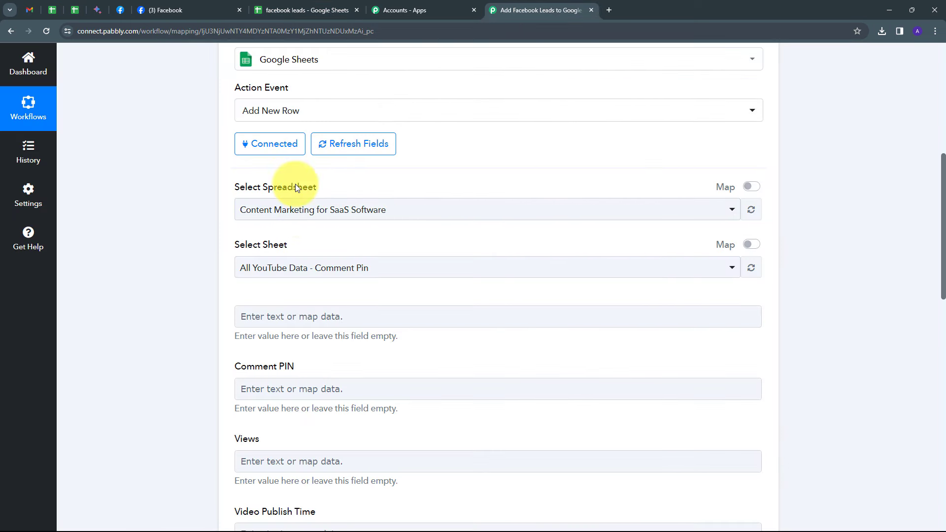
pyautogui.click(494, 212)
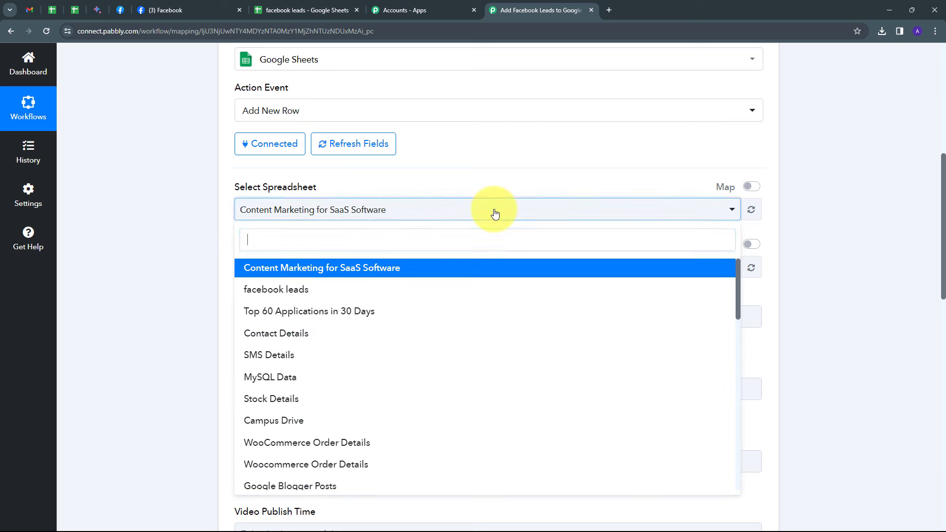
pyautogui.scroll(-3, 349, 325)
pyautogui.scroll(3, 356, 355)
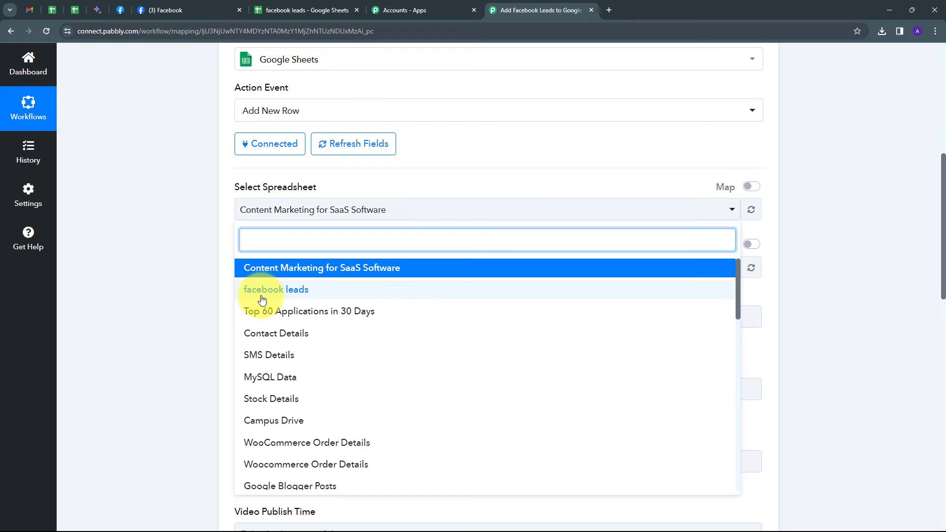
pyautogui.click(287, 298)
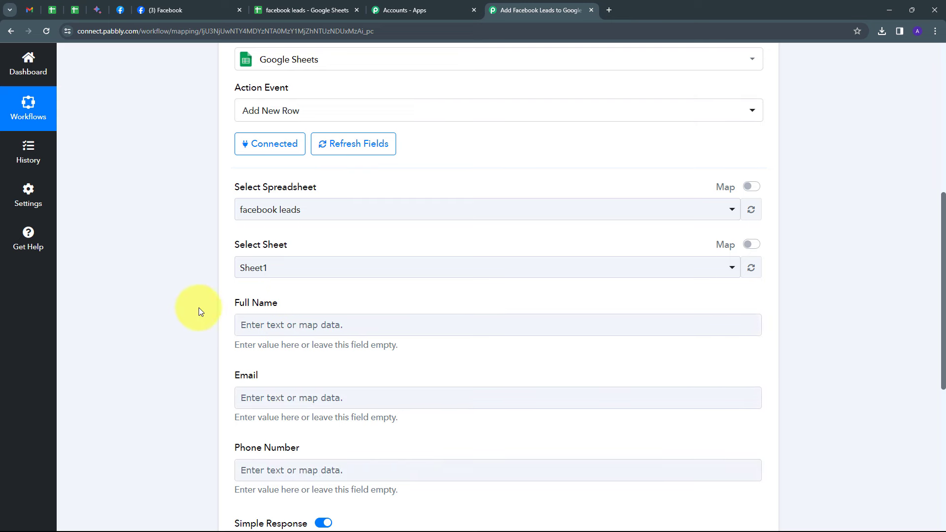
# Map the Google Sheets action's Full Name field to Res4 Full Name from the Facebook Lead Ads trigger
pyautogui.scroll(-1, 217, 298)
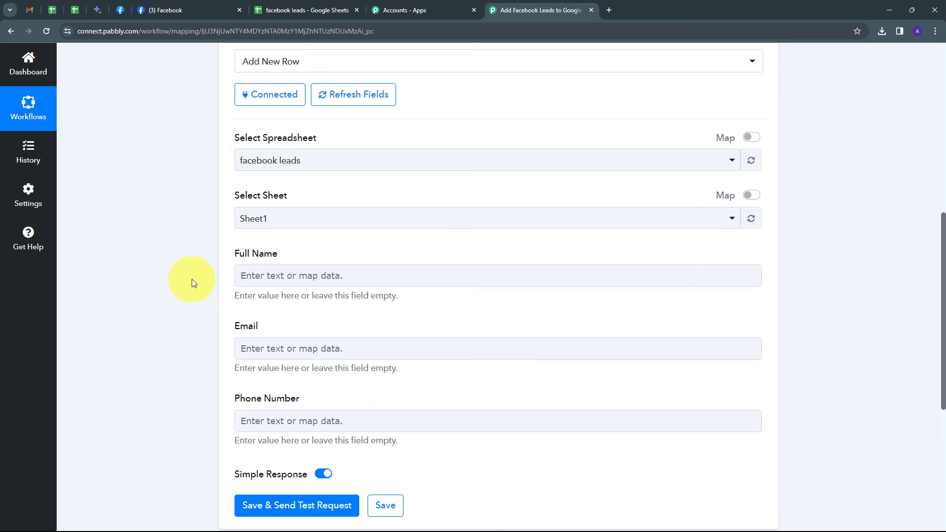
pyautogui.click(250, 277)
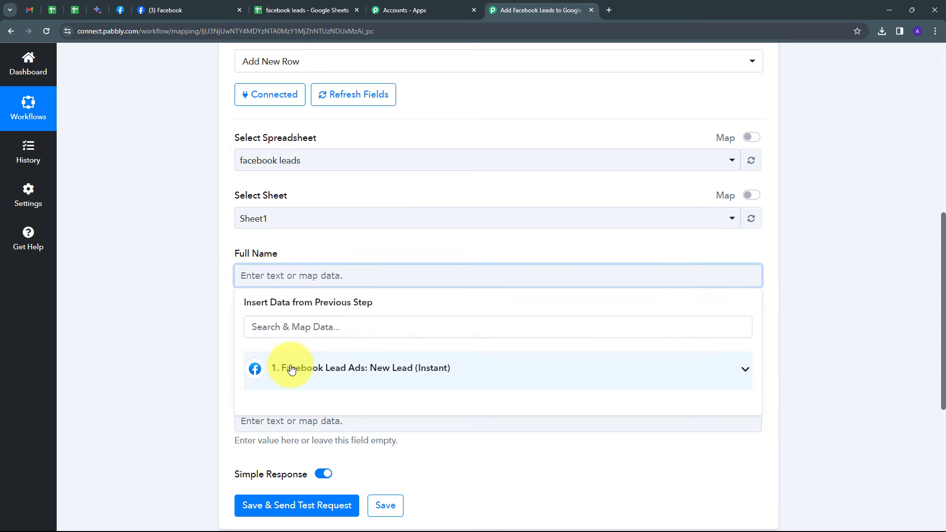
pyautogui.click(461, 372)
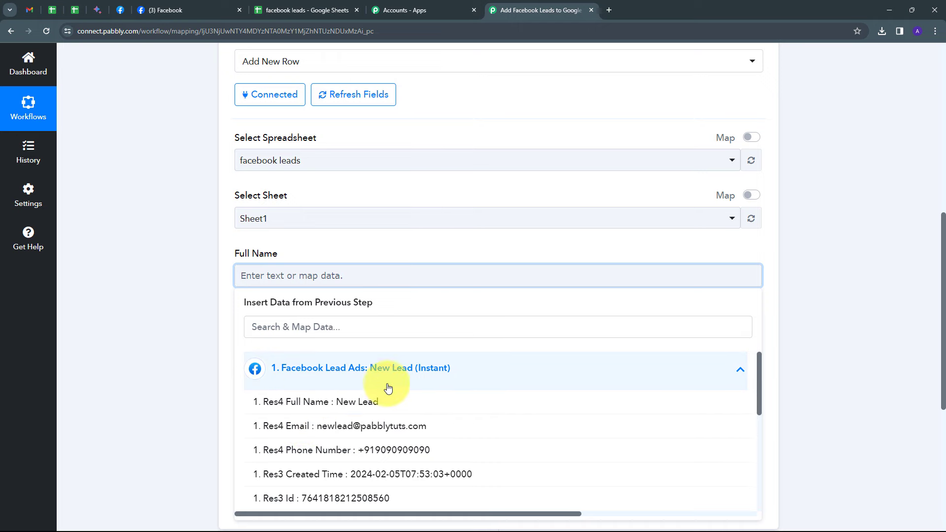
pyautogui.click(362, 402)
# Map the action's Email field to Res4 Email from the Facebook Lead Ads trigger
pyautogui.scroll(-1, 210, 298)
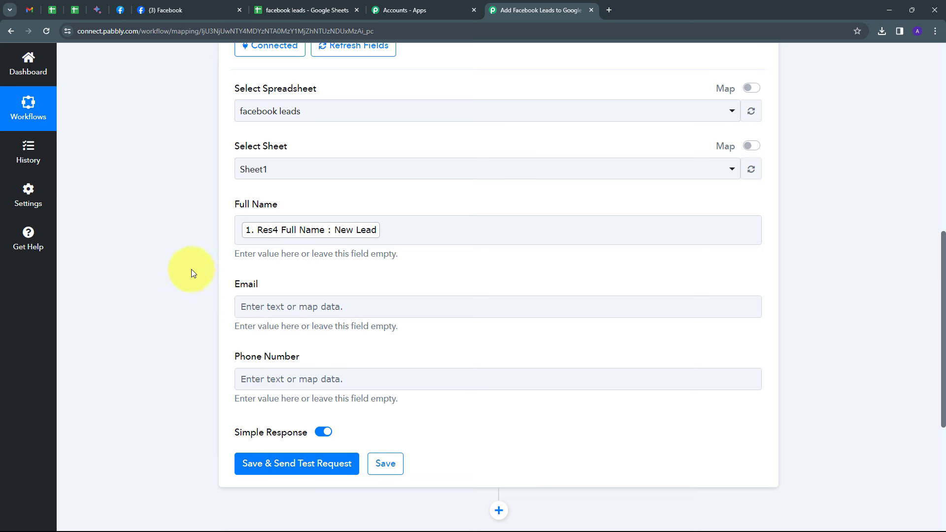
pyautogui.click(252, 306)
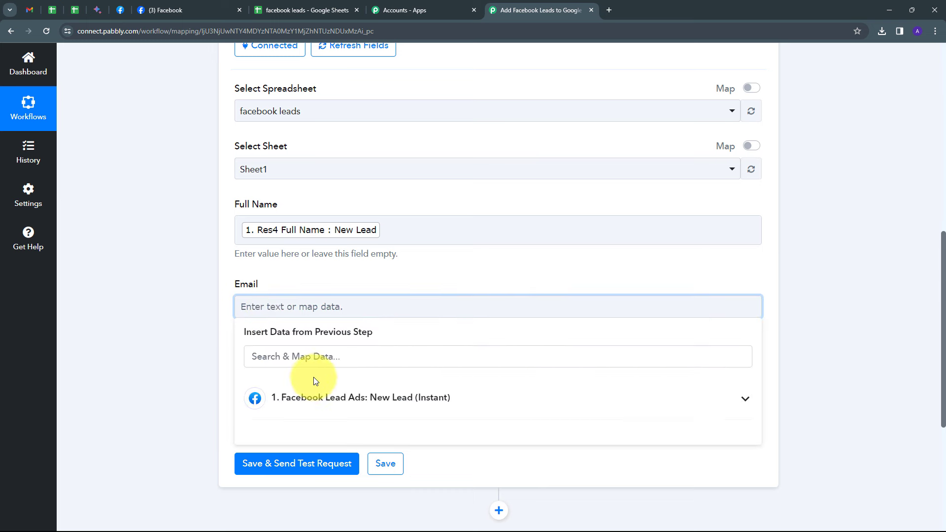
pyautogui.click(315, 395)
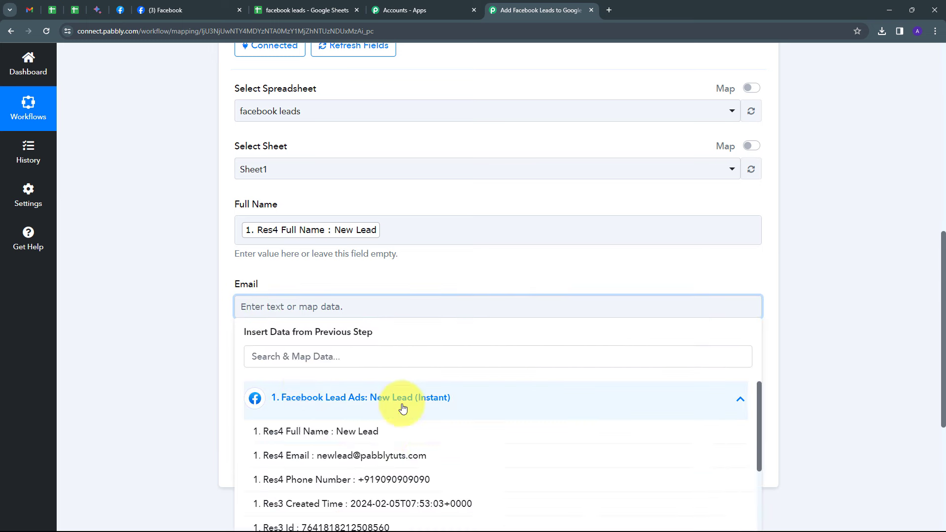
pyautogui.click(291, 461)
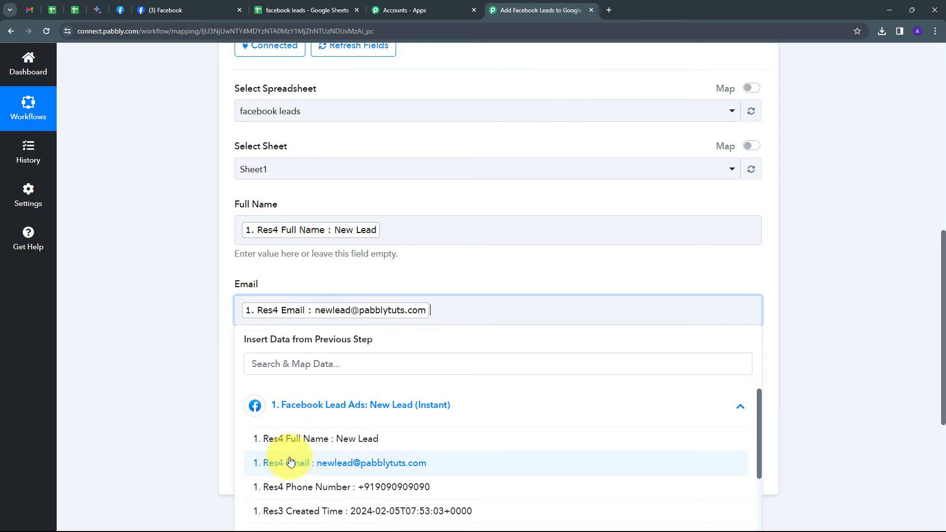
pyautogui.click(207, 376)
# Map the action's Phone Number field to Res4 Phone Number from the Facebook Lead Ads trigger
pyautogui.click(262, 383)
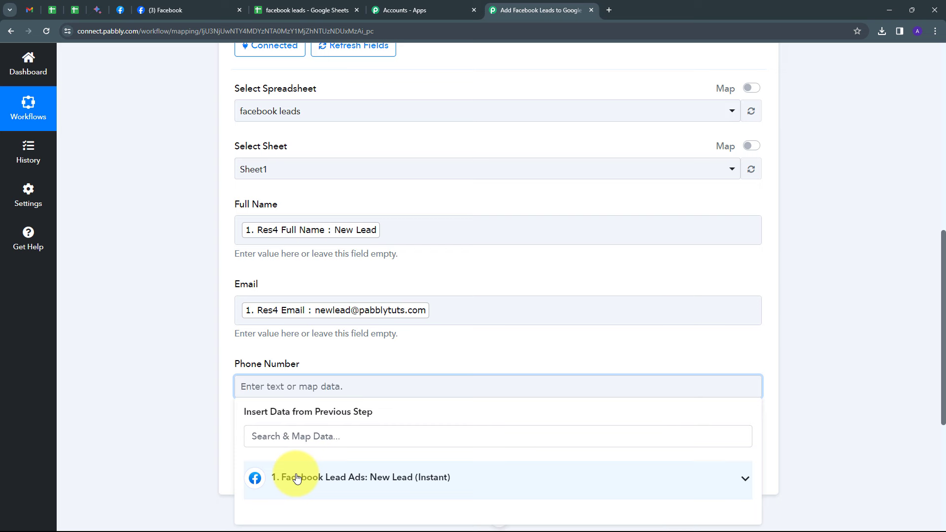
pyautogui.click(296, 477)
pyautogui.scroll(-2, 380, 460)
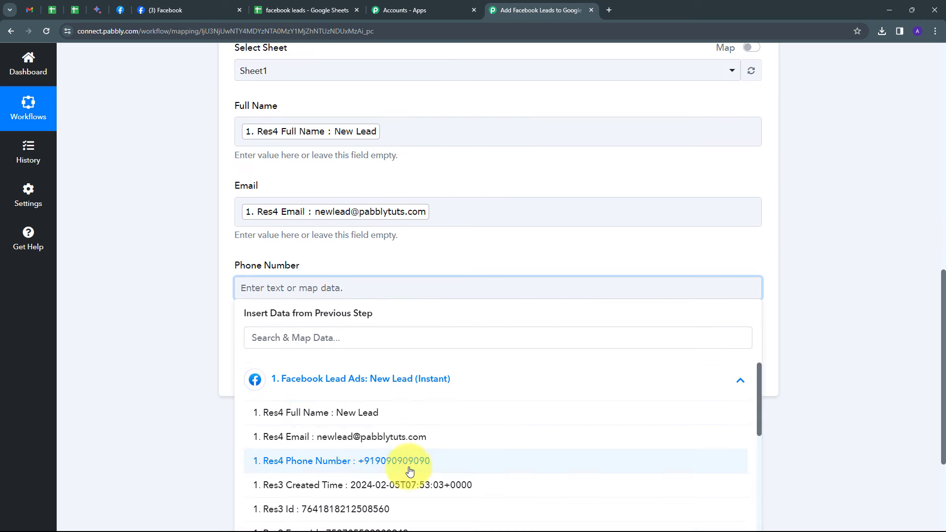
pyautogui.click(360, 468)
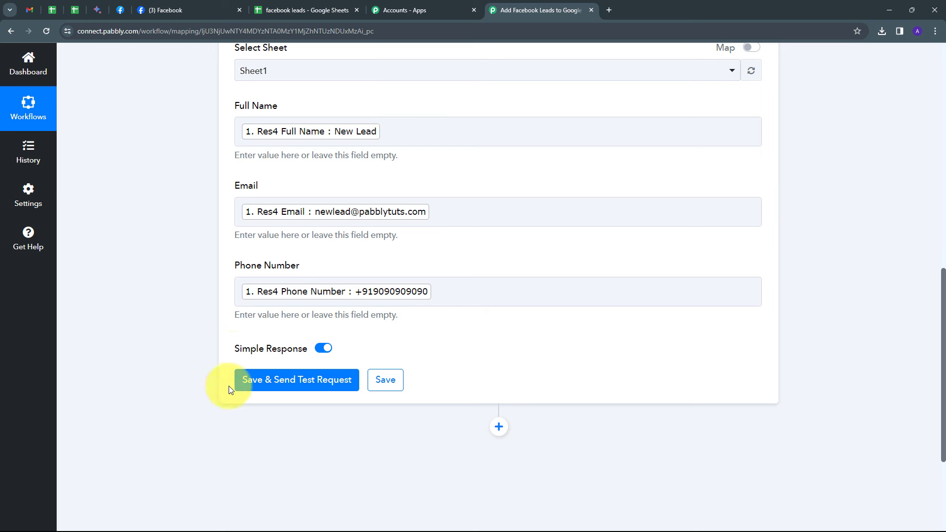
# Save the Google Sheets action with a test request, then check its response and the facebook leads spreadsheet
pyautogui.click(277, 389)
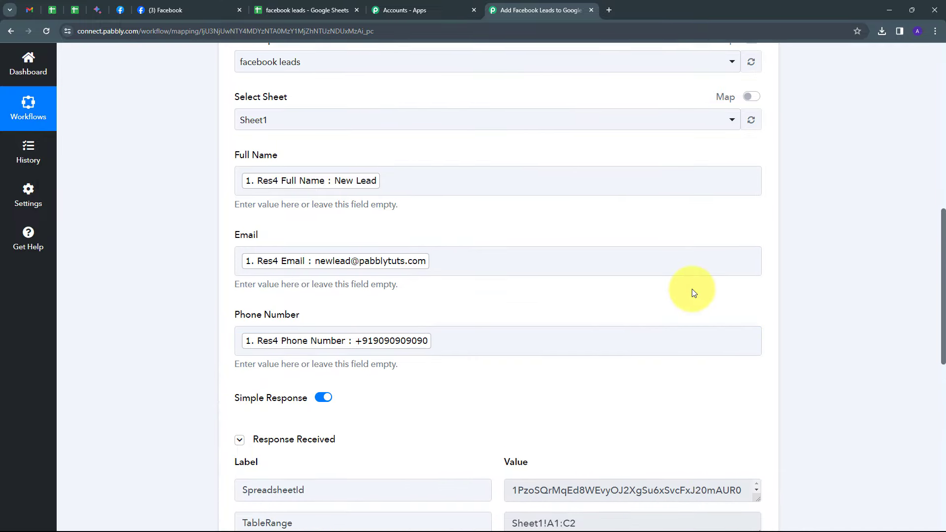
pyautogui.scroll(-5, 823, 316)
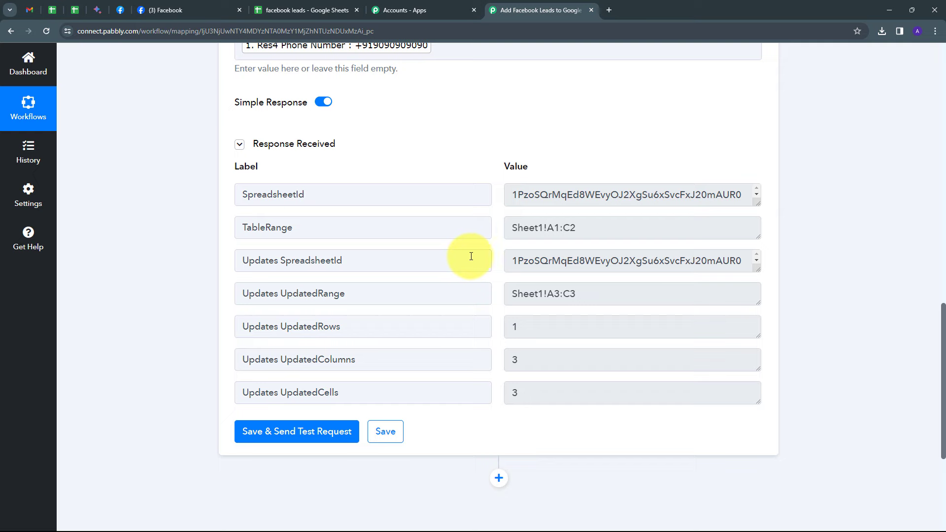
pyautogui.click(307, 10)
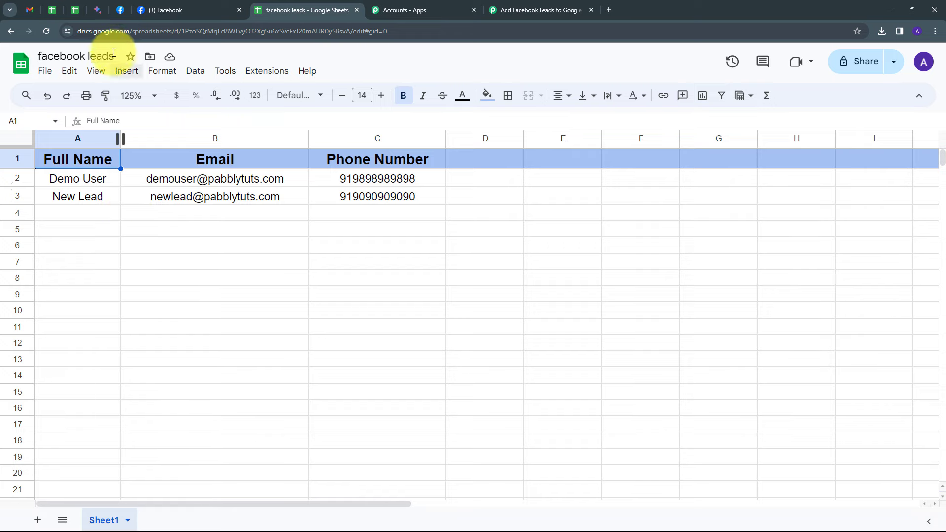
# Switch to Meta's Lead Ads Testing Tool, close the submitted form and delete the existing Thread & Co. test lead
pyautogui.click(120, 12)
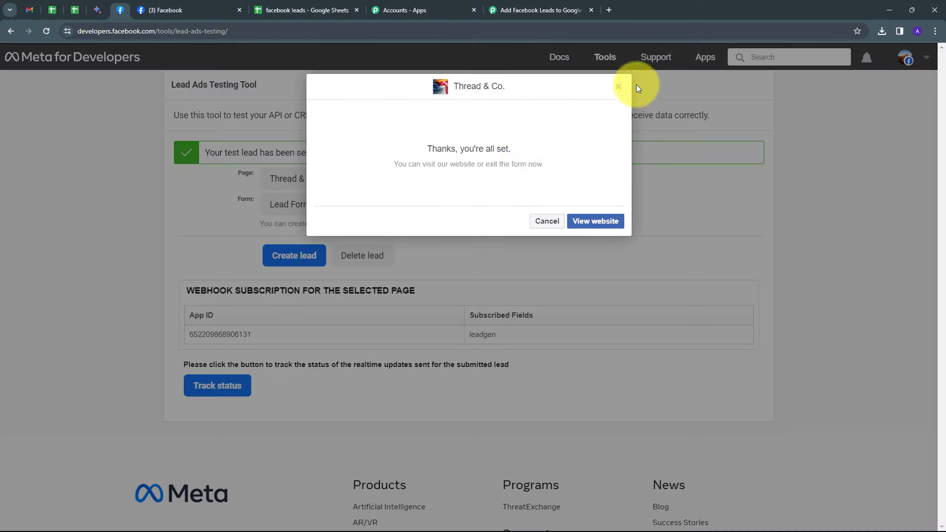
pyautogui.click(617, 87)
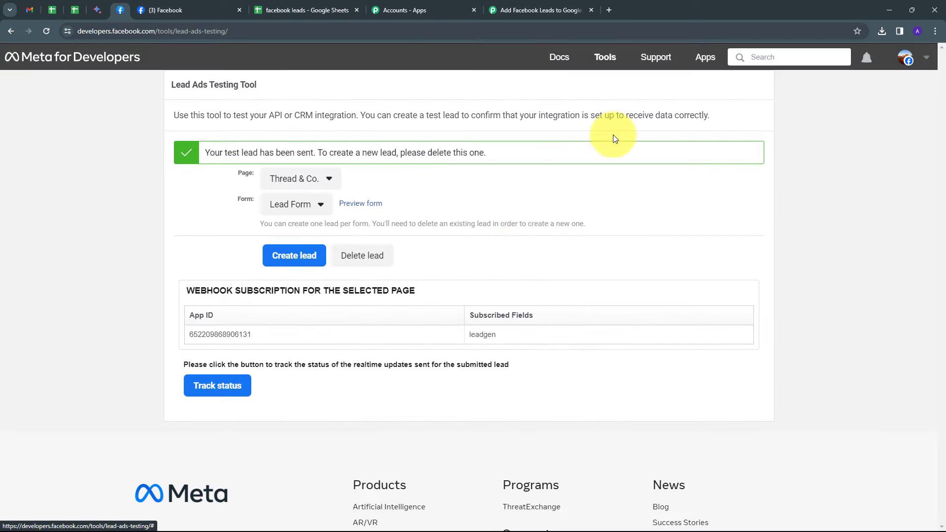
pyautogui.click(364, 257)
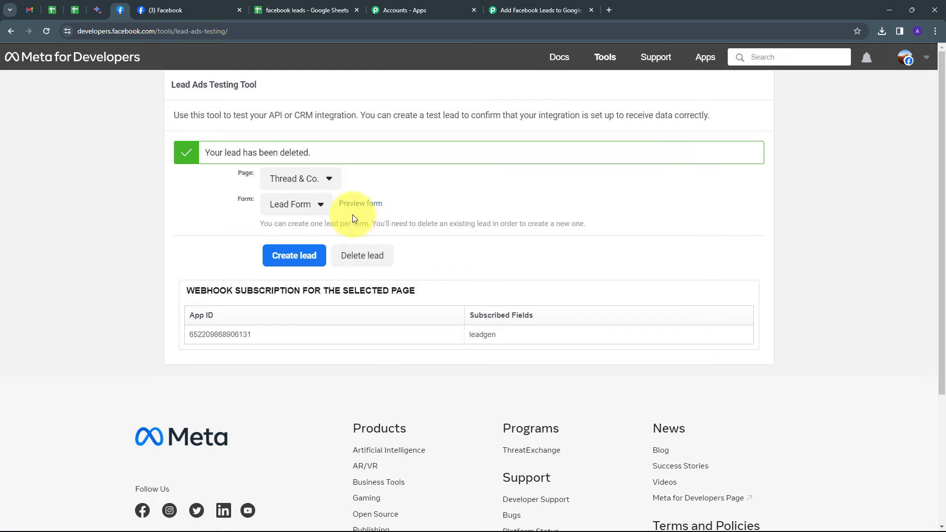
# Submit a new test lead through the Lead Form preview, filling in the lead's full name, email and phone number
pyautogui.click(361, 204)
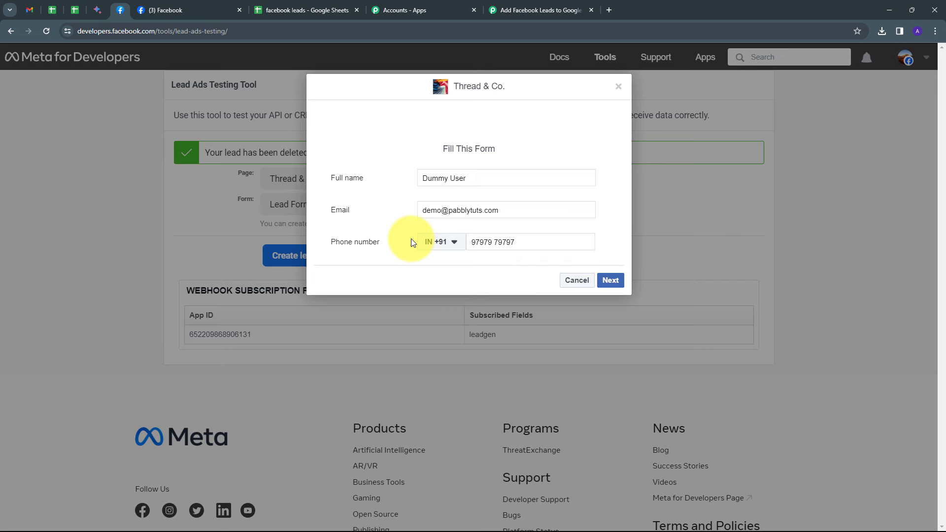
pyautogui.click(612, 280)
pyautogui.click(607, 235)
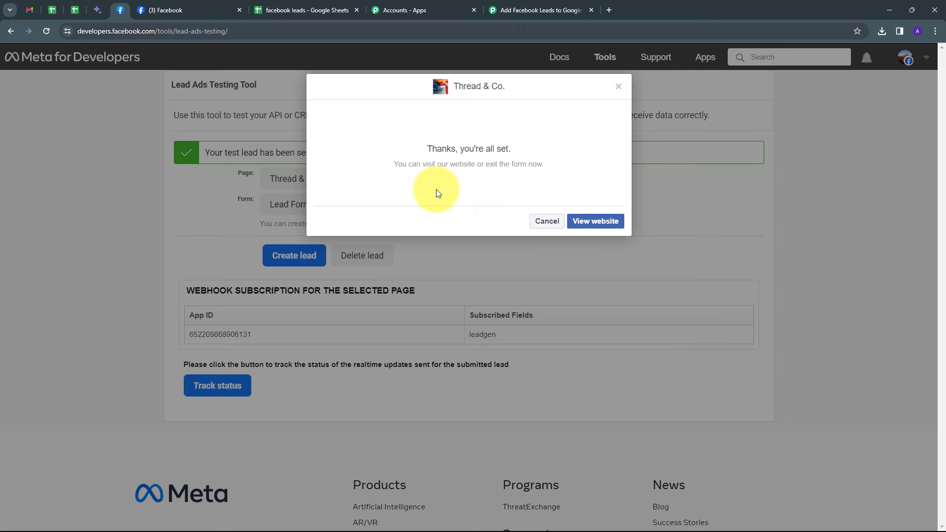
# Check the facebook leads spreadsheet for the new test lead's row and return to the Pabbly Connect workflow
pyautogui.click(303, 17)
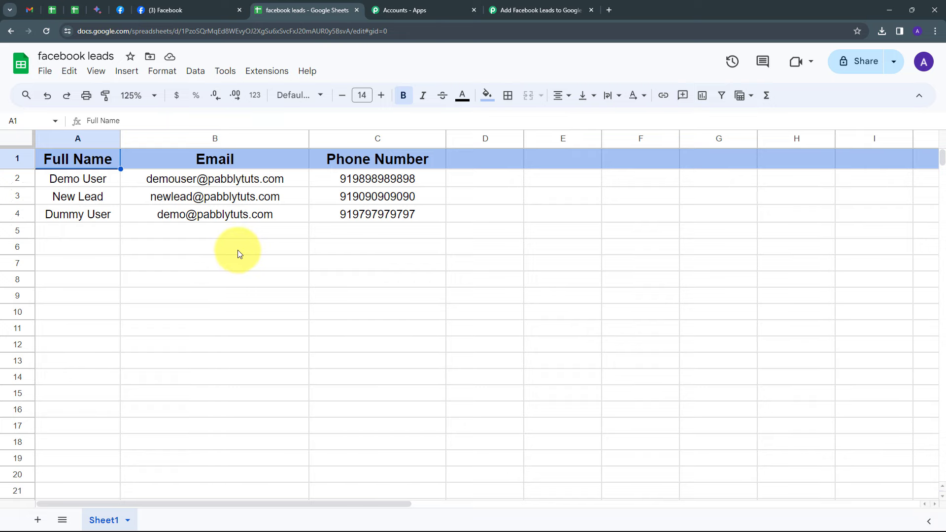
pyautogui.click(532, 11)
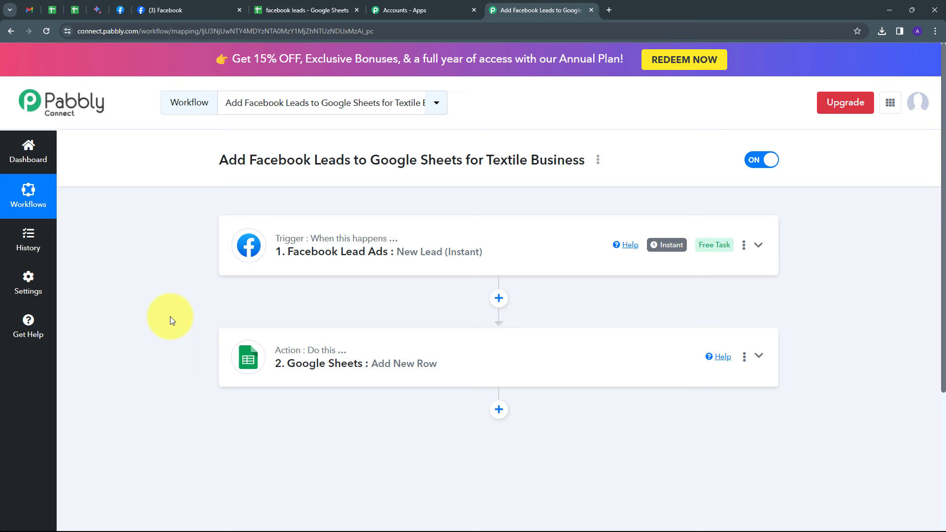